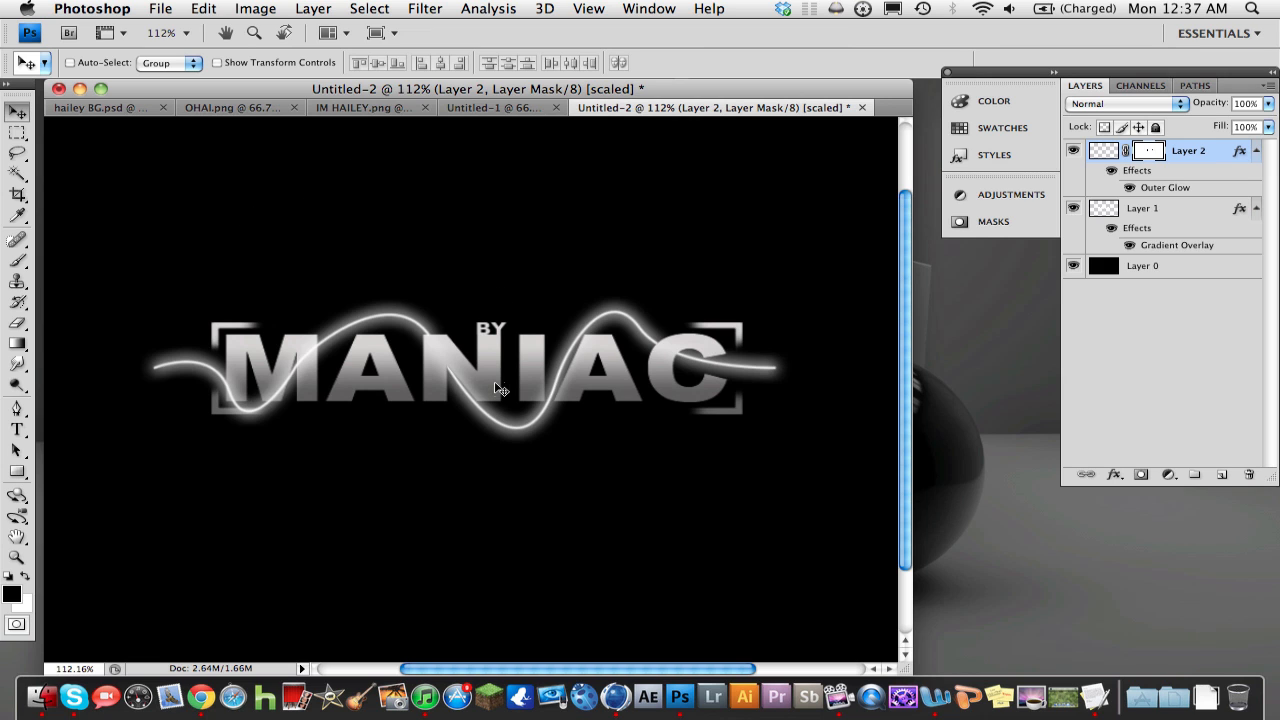
Return to the MANIAC document and delete Layer 2, the glowing wave line.
{"action": "left_click", "coordinate": [128, 110]}
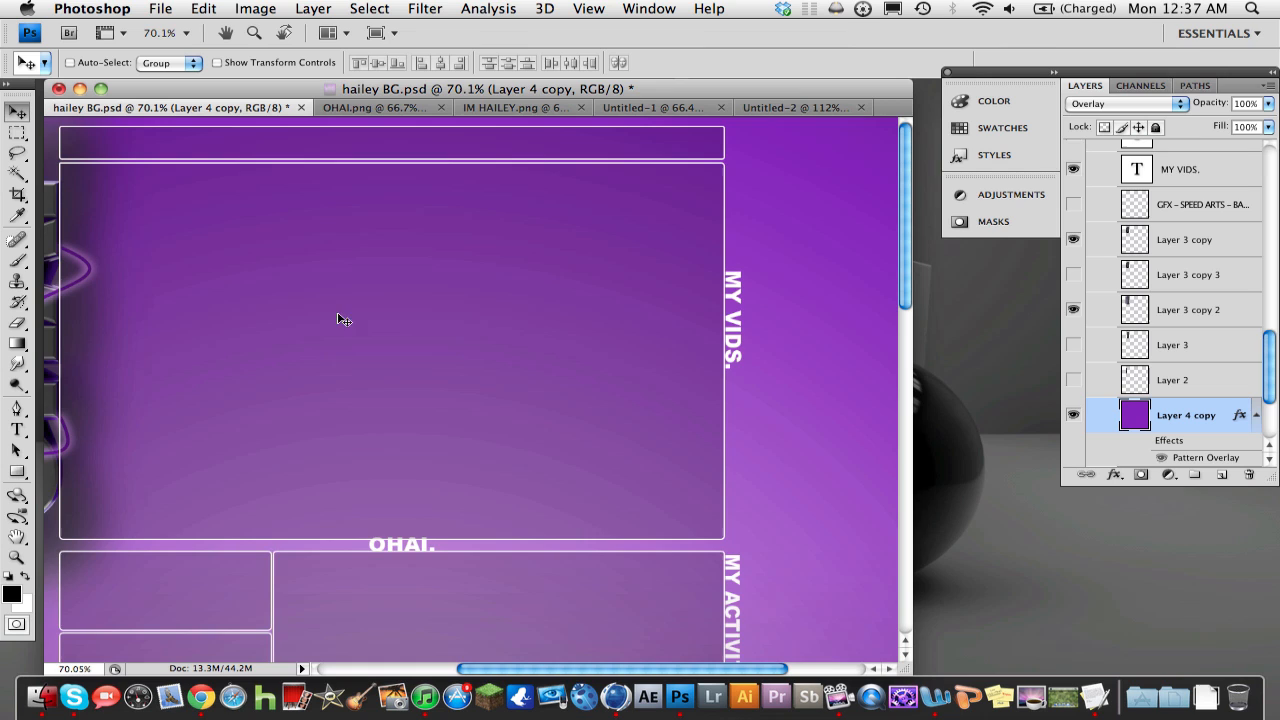
{"action": "left_click_drag", "start_coordinate": [334, 314], "coordinate": [700, 320]}
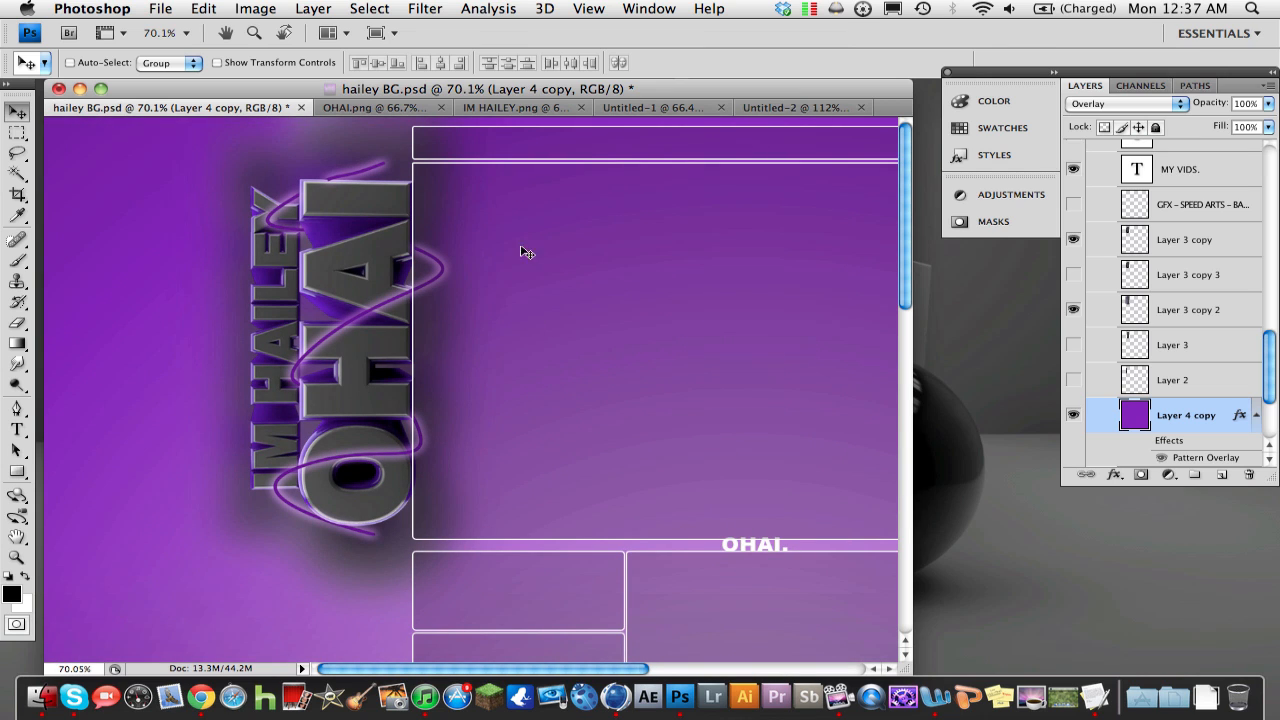
{"action": "left_click", "coordinate": [765, 112]}
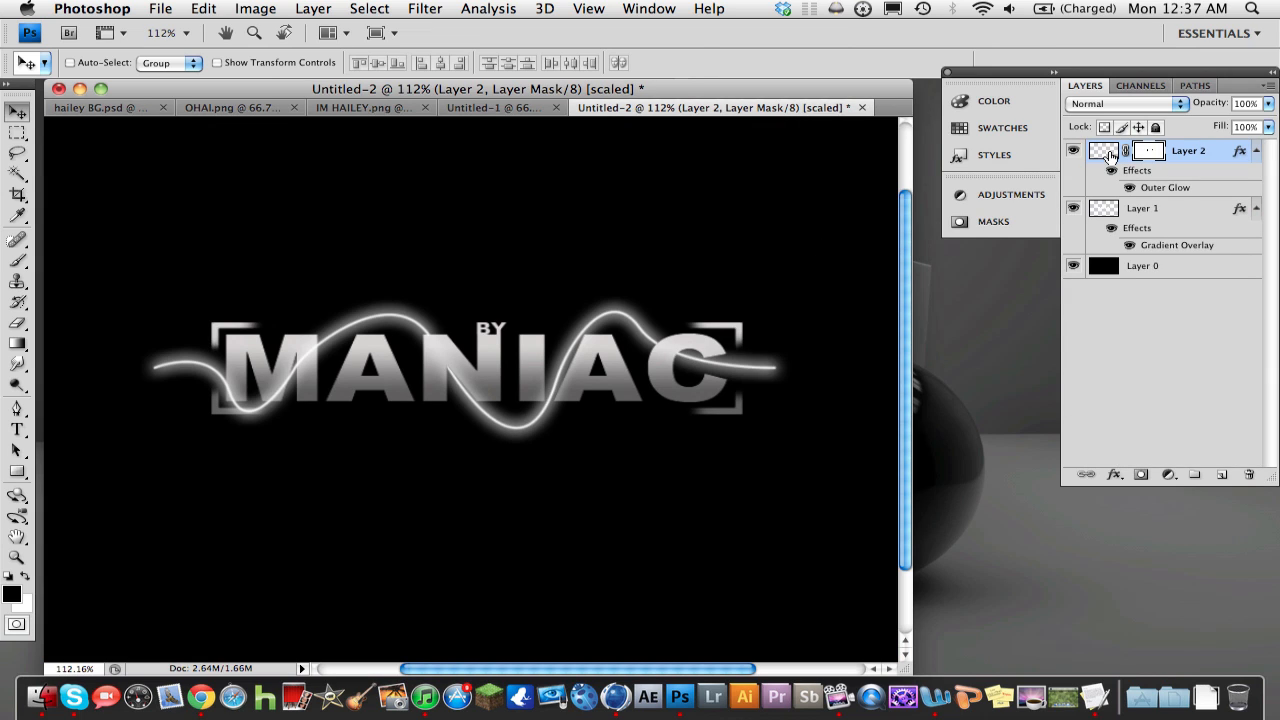
{"action": "left_click", "coordinate": [1110, 155]}
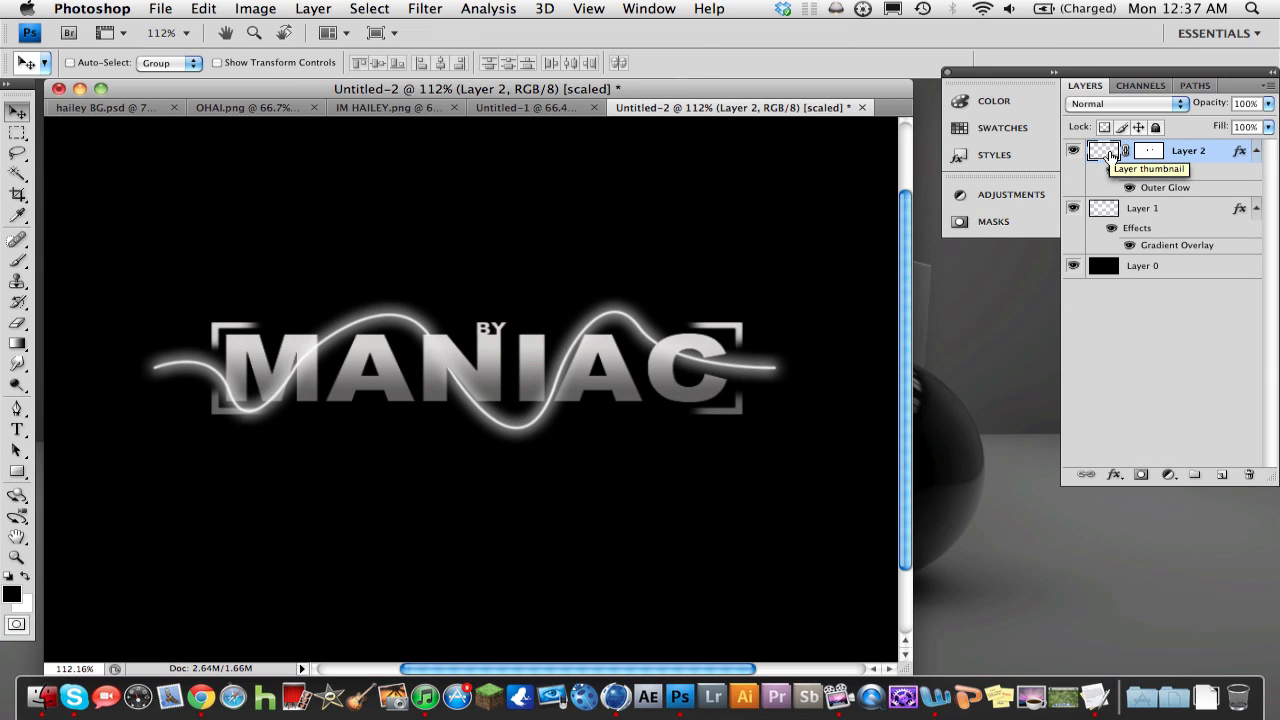
{"action": "key", "text": "Delete"}
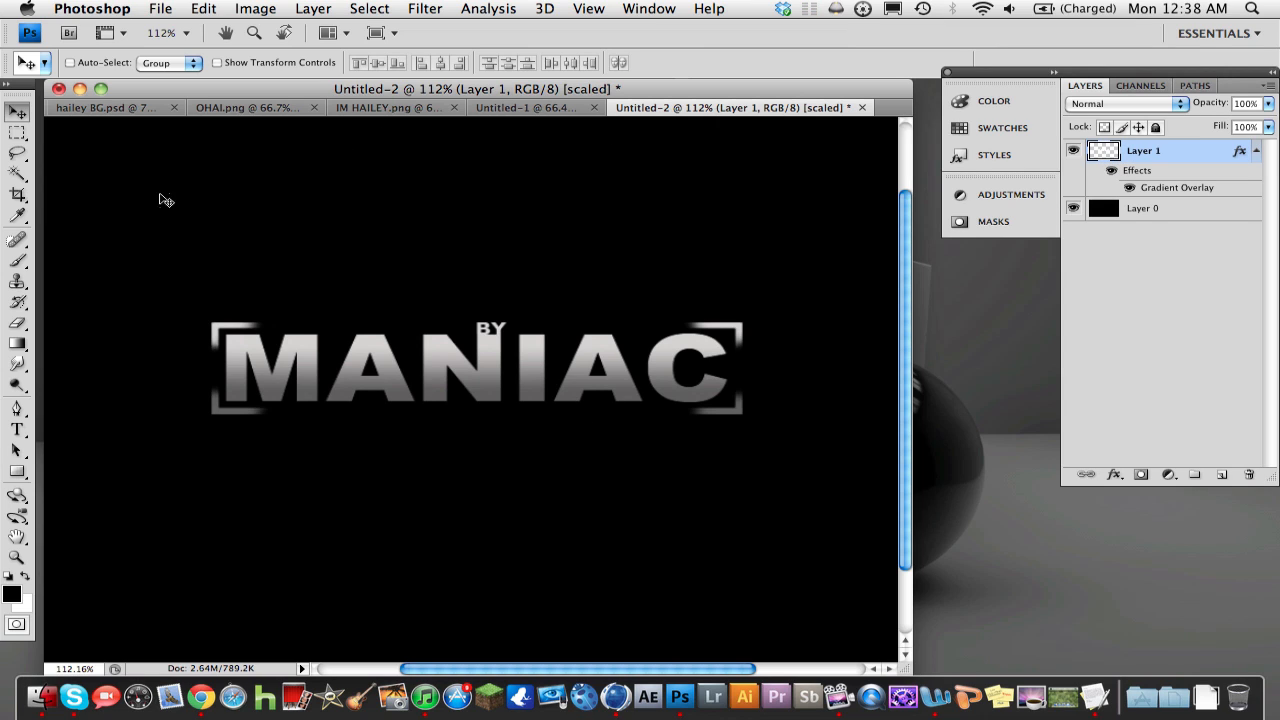
Choose the Brush tool with the thin 3 px hard round preset.
{"action": "left_click", "coordinate": [18, 260]}
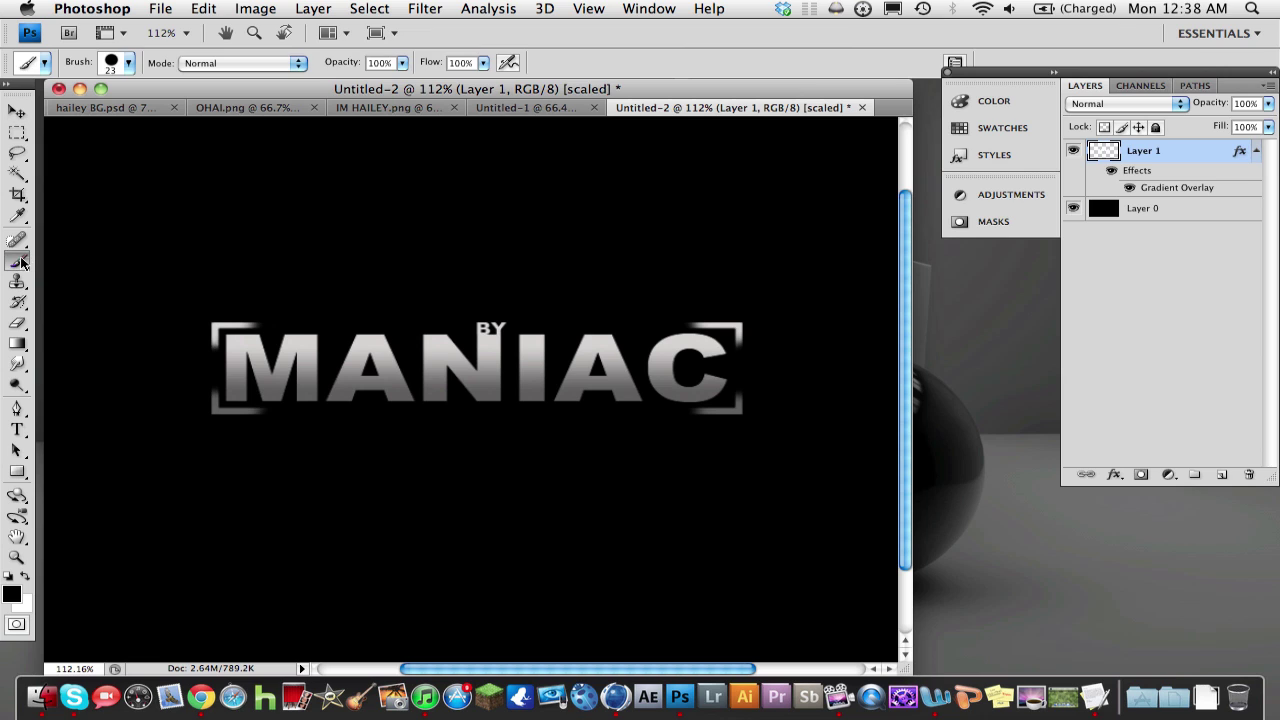
{"action": "left_click", "coordinate": [128, 62]}
{"action": "left_click", "coordinate": [66, 208]}
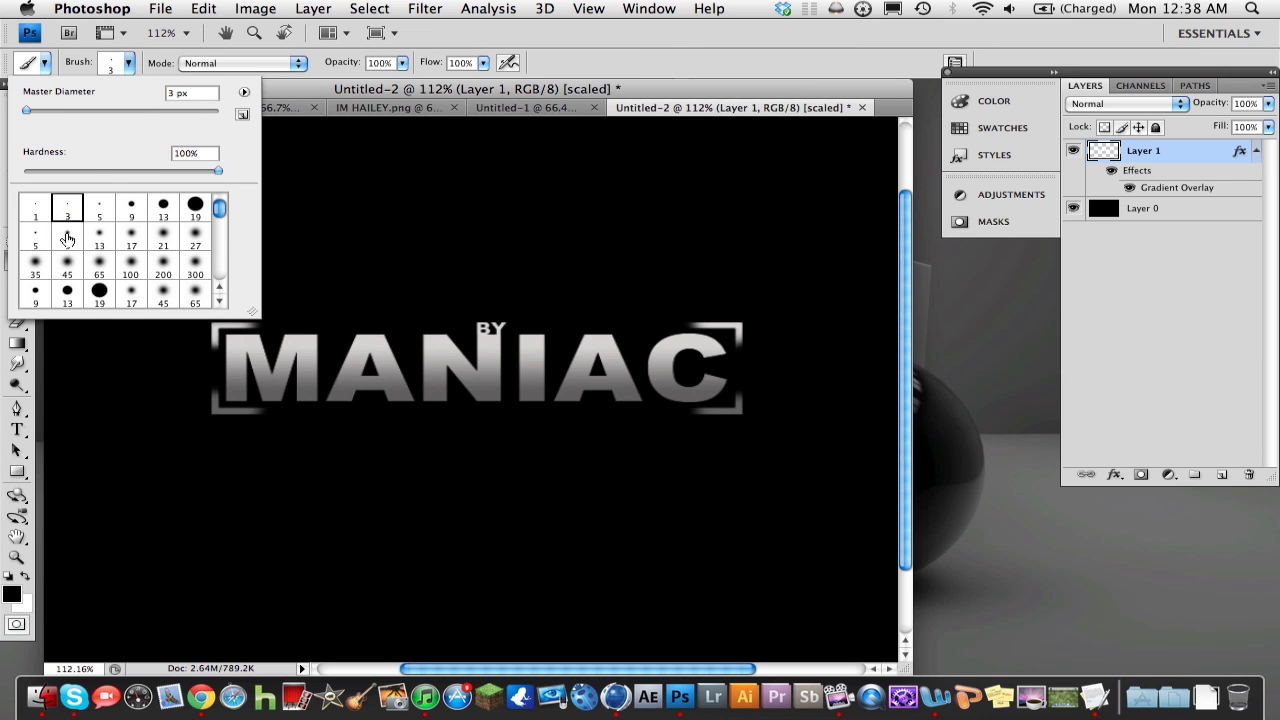
{"action": "left_click", "coordinate": [380, 90]}
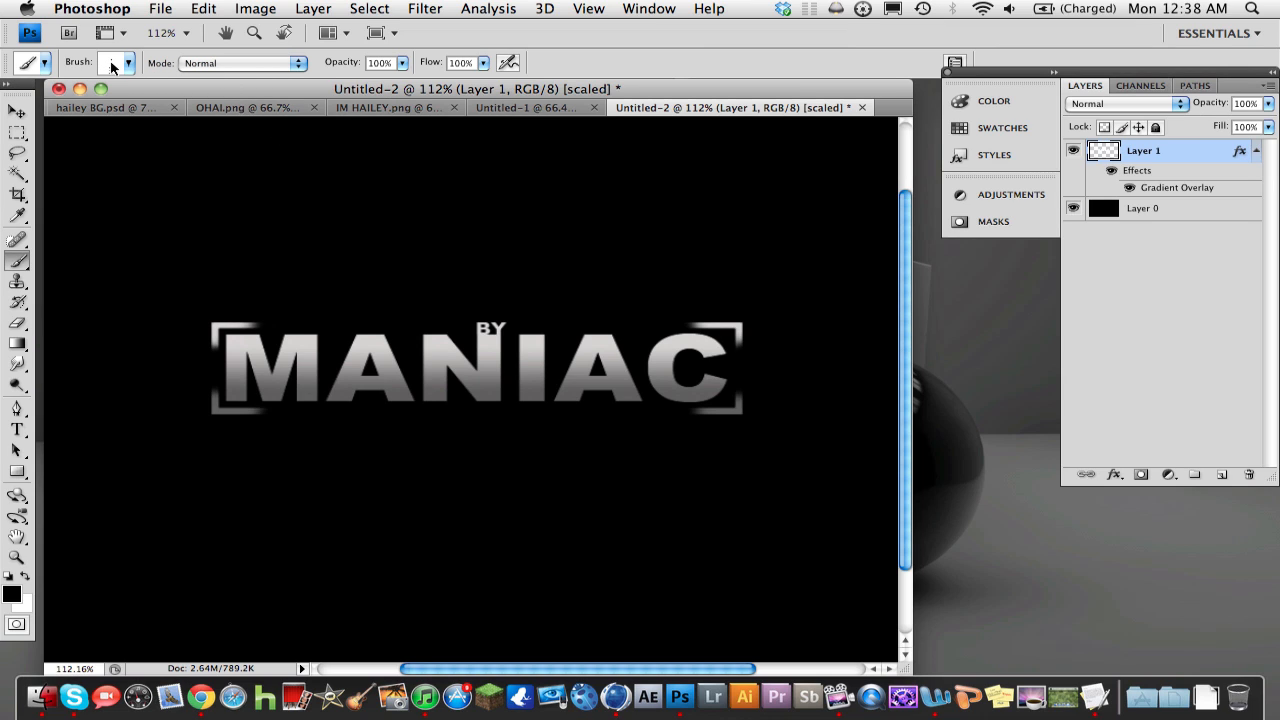
Make white the foreground colour over a black background.
{"action": "left_click", "coordinate": [13, 594]}
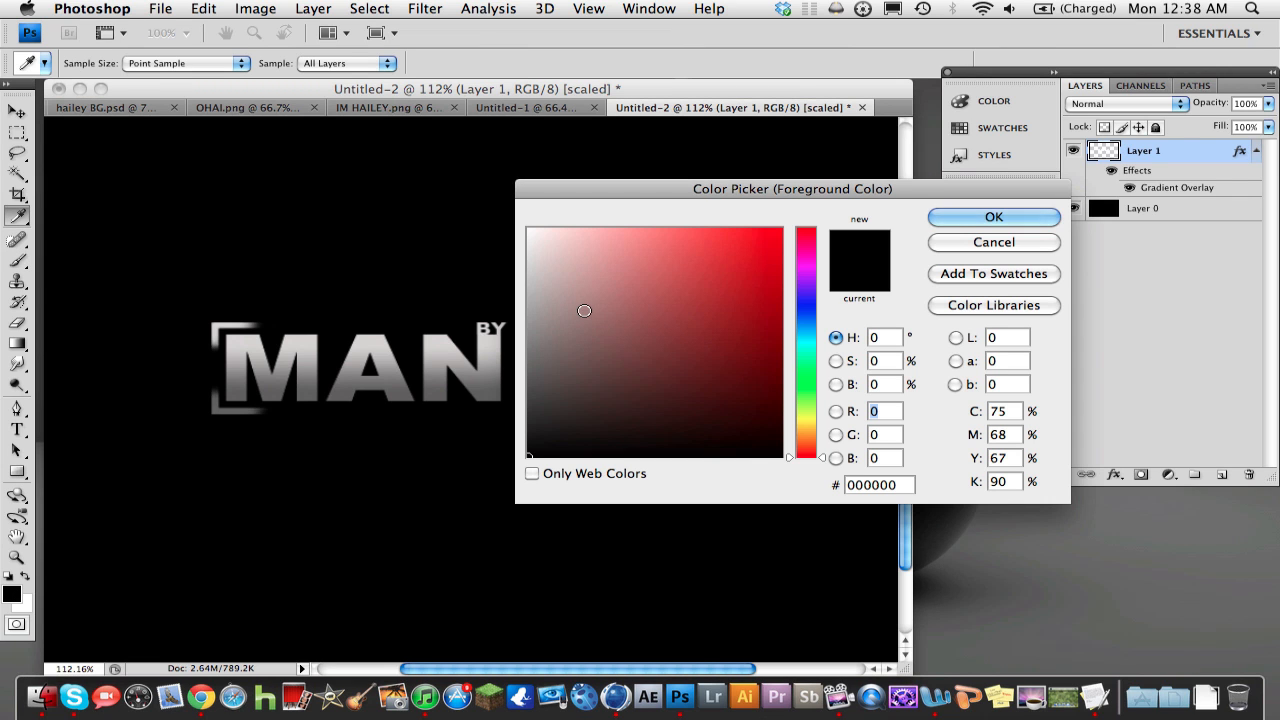
{"action": "left_click_drag", "start_coordinate": [588, 311], "coordinate": [527, 228]}
{"action": "left_click", "coordinate": [994, 217]}
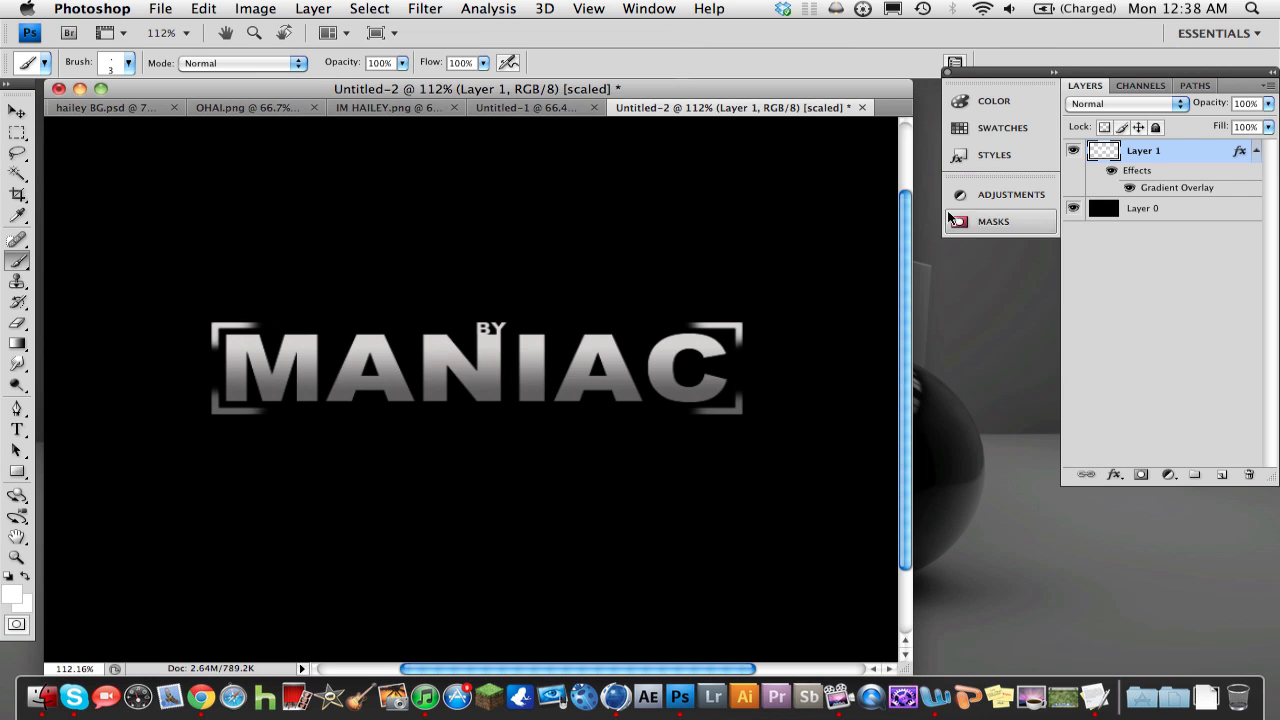
{"action": "key", "text": "d"}
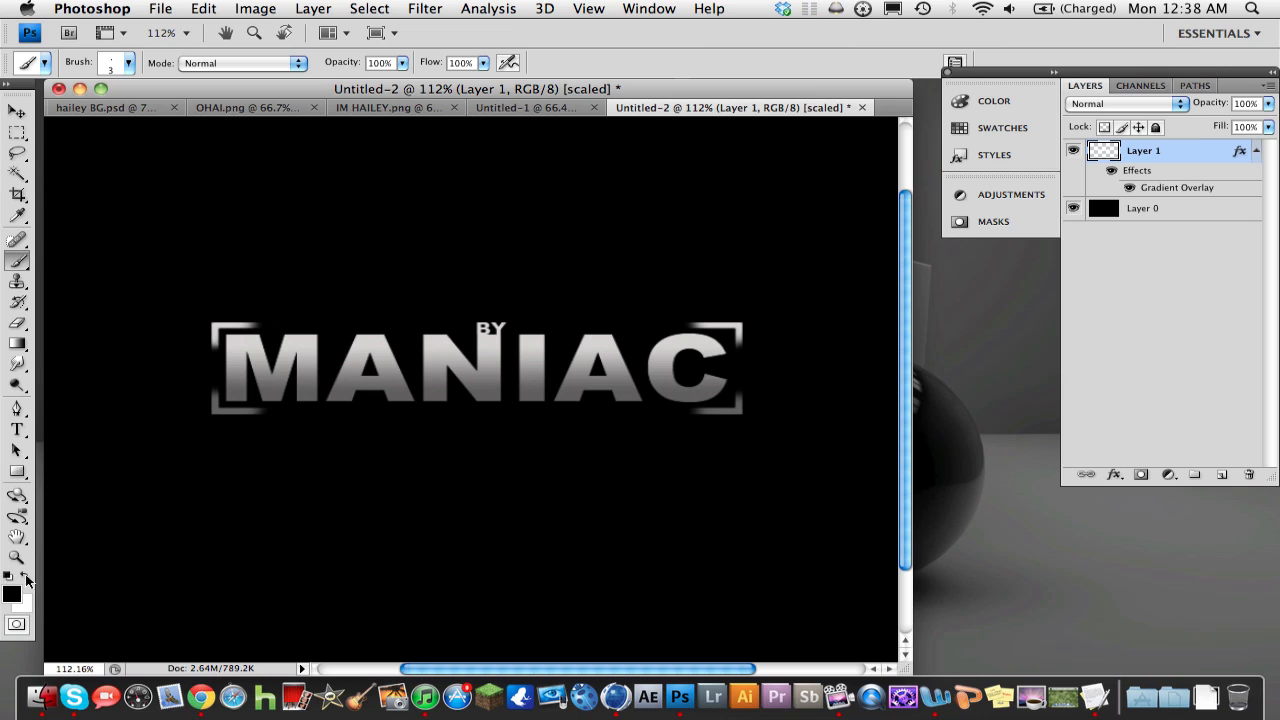
{"action": "left_click", "coordinate": [26, 578]}
Draw a Pen path across MANIAC and add anchors so it waves through the M, N and A.
{"action": "left_click", "coordinate": [17, 408]}
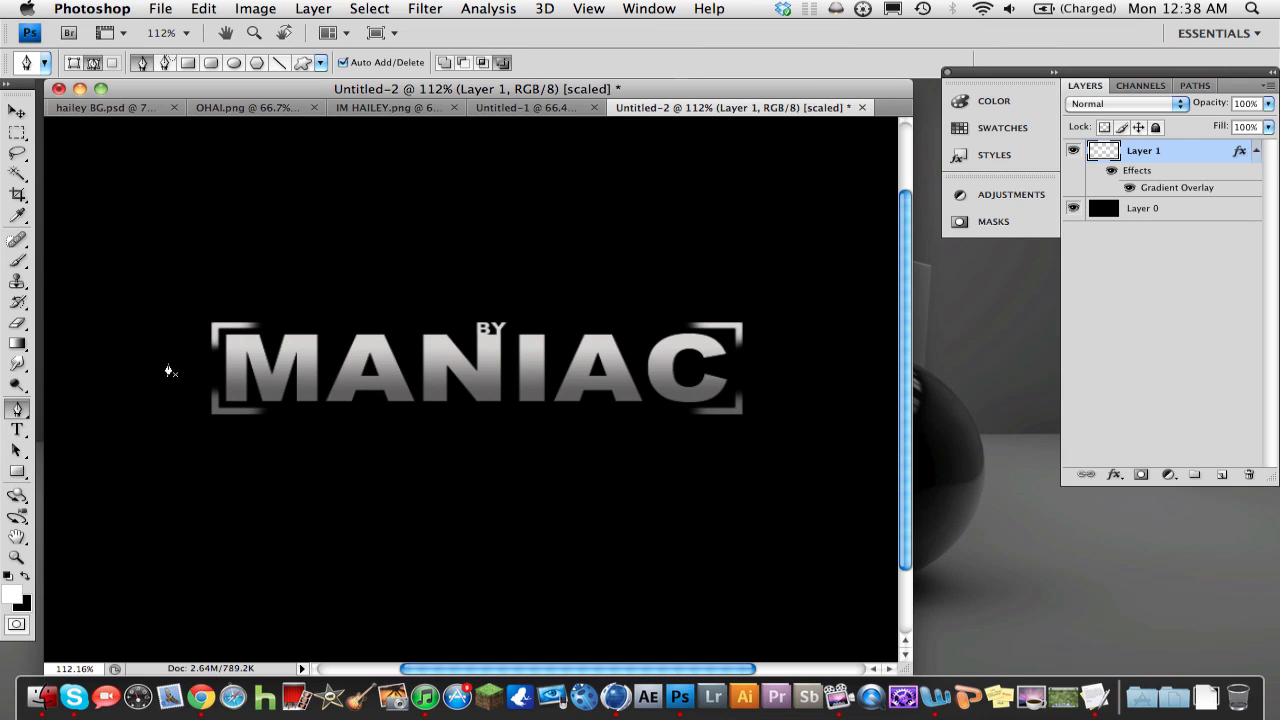
{"action": "left_click", "coordinate": [168, 365]}
{"action": "left_click", "coordinate": [764, 367]}
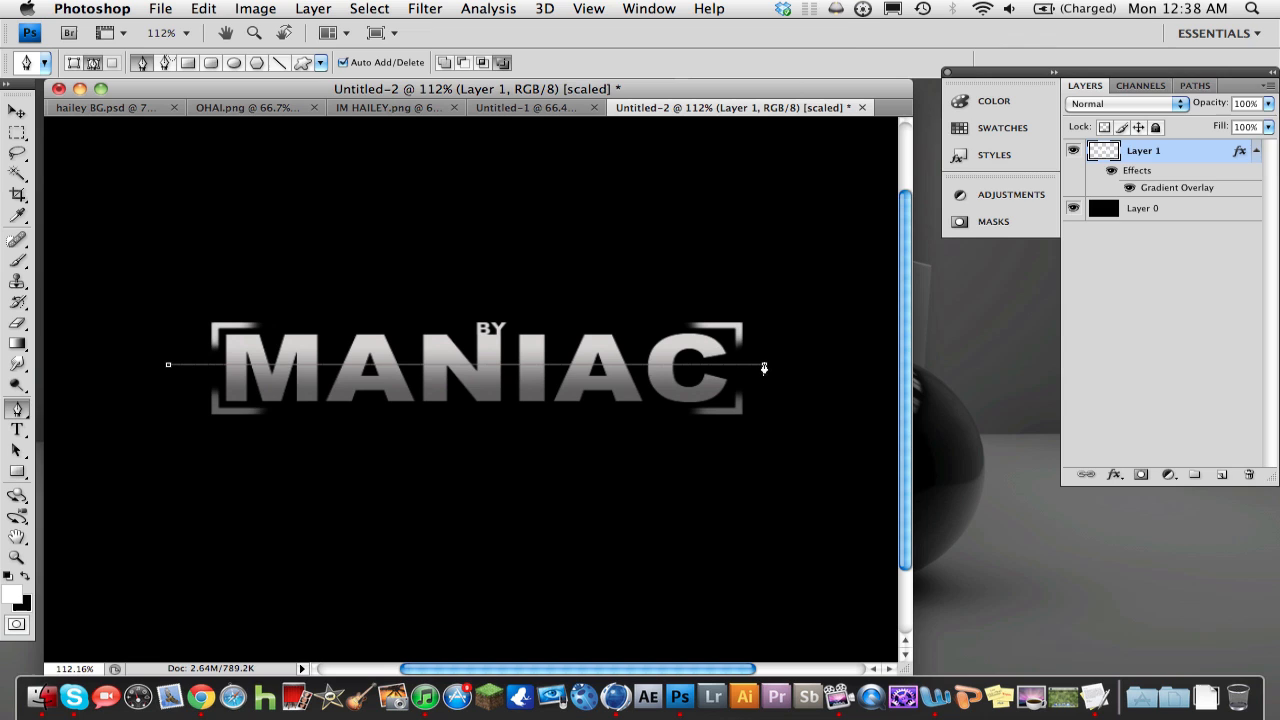
{"action": "left_click_drag", "start_coordinate": [270, 364], "coordinate": [285, 422]}
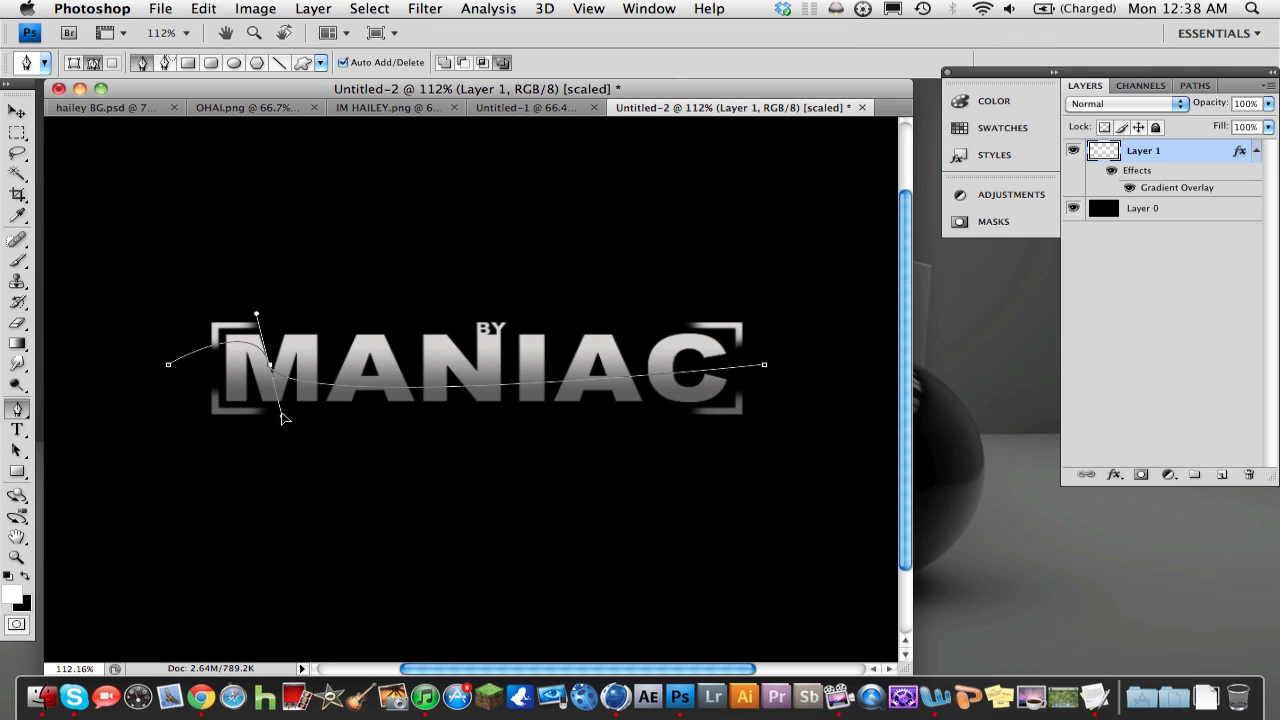
{"action": "left_click_drag", "start_coordinate": [362, 393], "coordinate": [373, 290]}
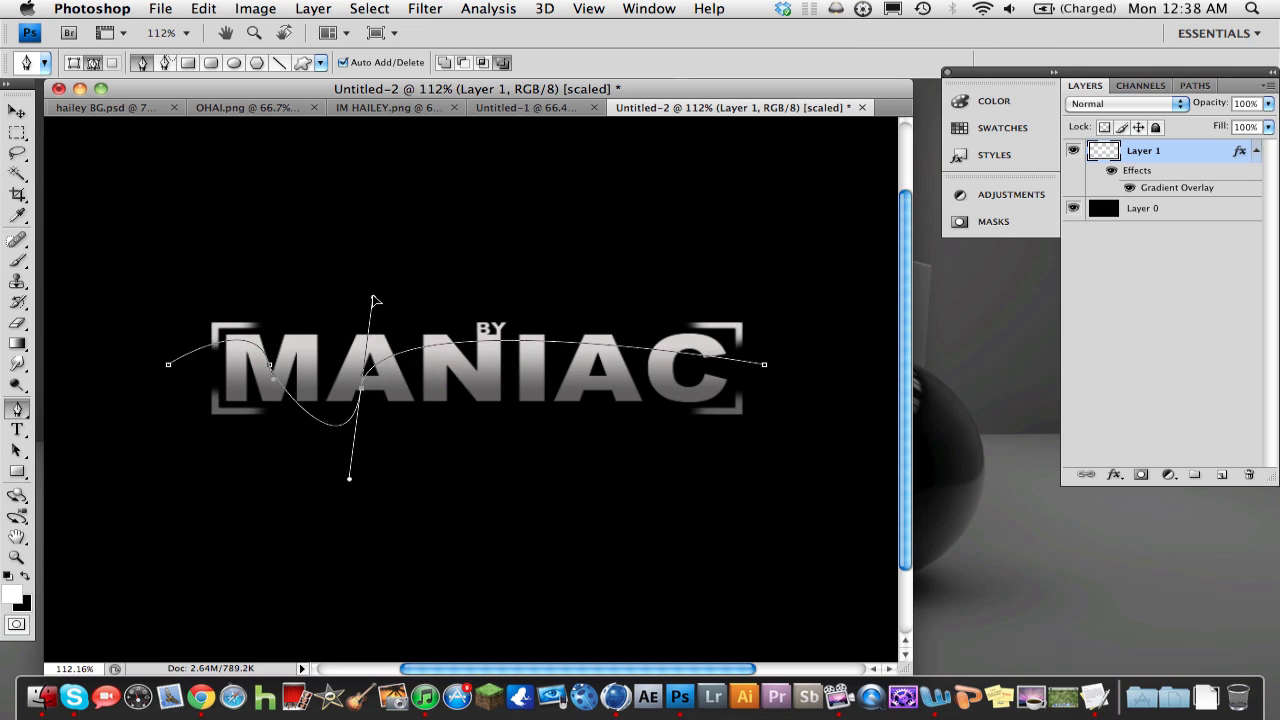
{"action": "left_click_drag", "start_coordinate": [460, 344], "coordinate": [476, 392]}
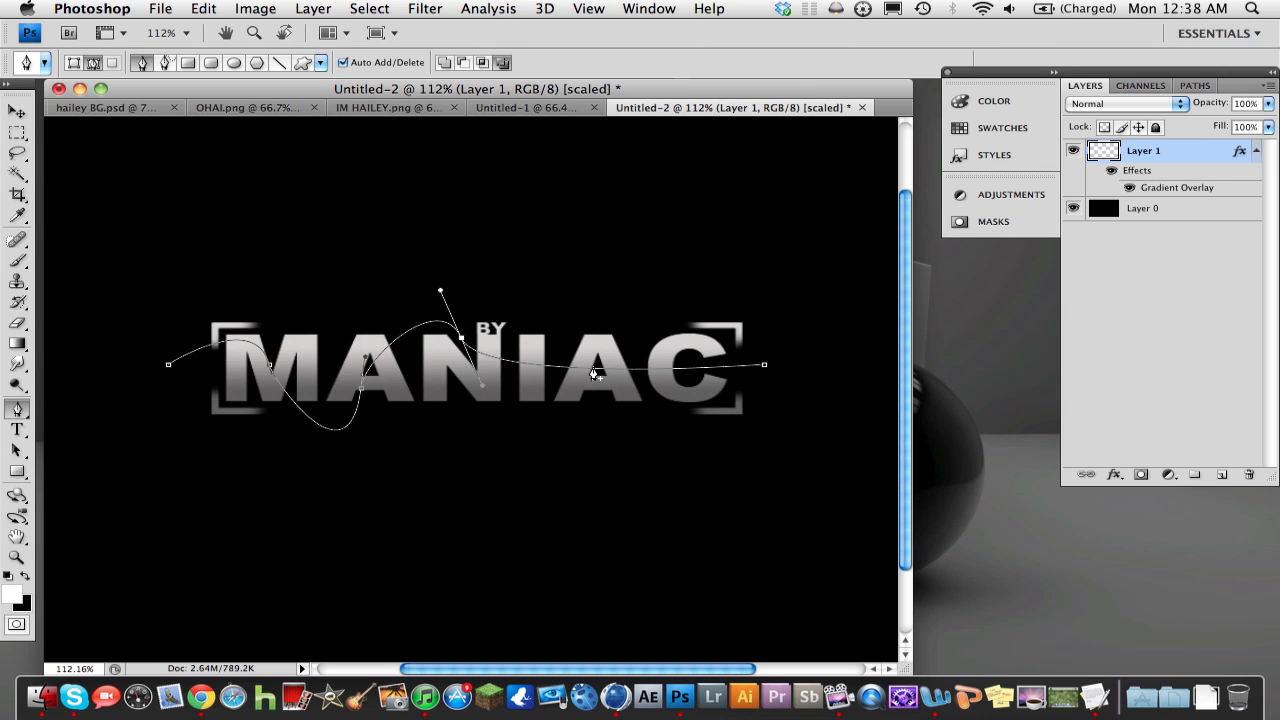
{"action": "mouse_move", "coordinate": [580, 370]}
{"action": "left_mouse_down"}
{"action": "mouse_move", "coordinate": [590, 477]}
{"action": "mouse_move", "coordinate": [606, 240]}
{"action": "left_mouse_up"}
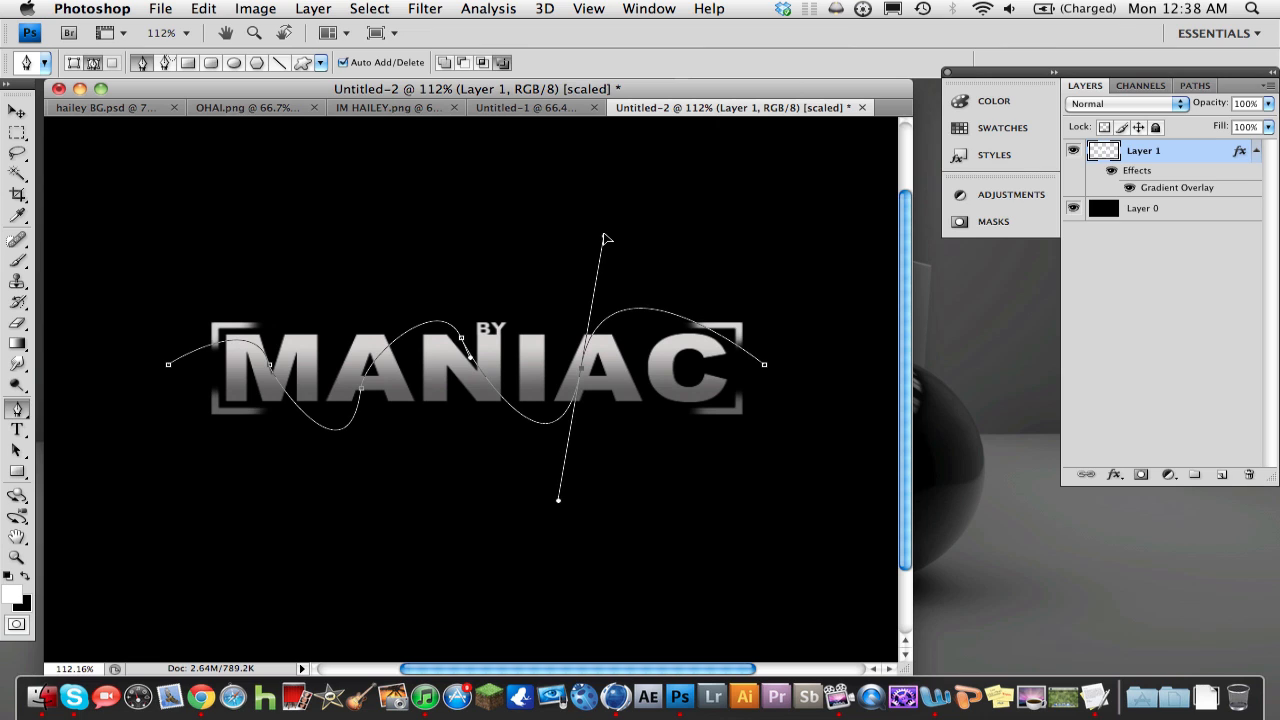
{"action": "left_click_drag", "start_coordinate": [606, 240], "coordinate": [606, 244]}
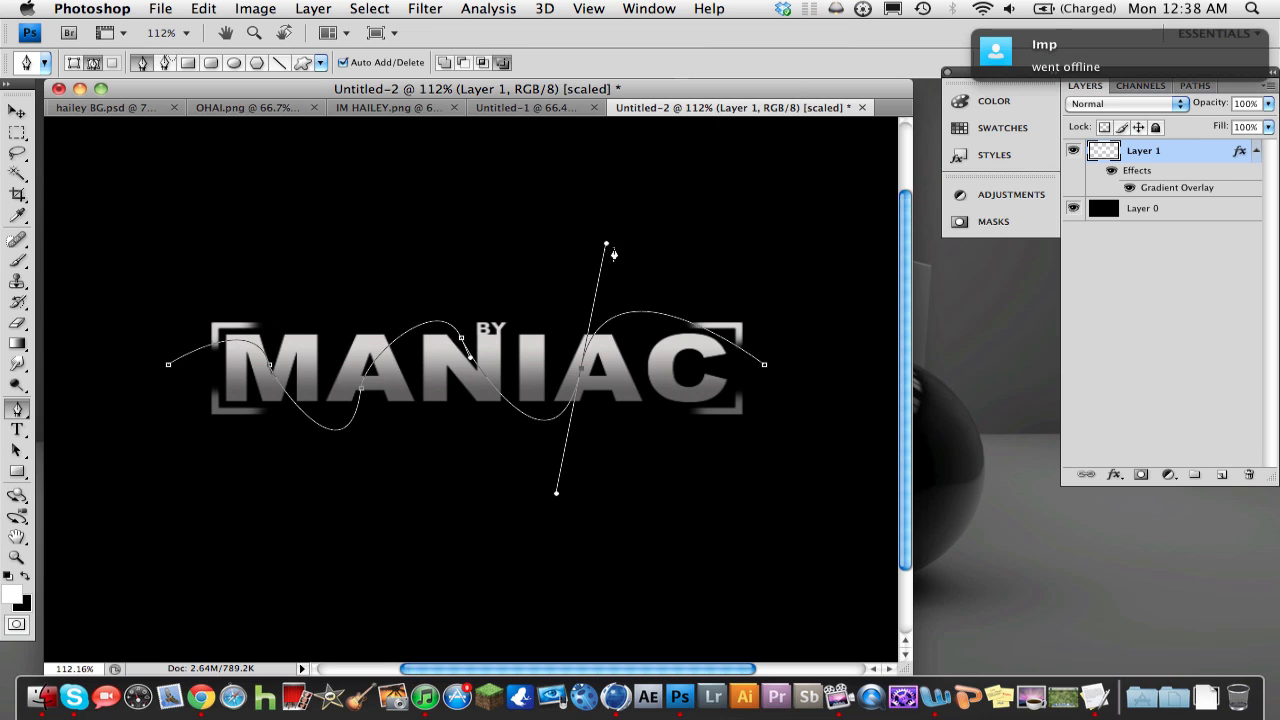
Rework the anchors near the C, undoing bad points, so the curve peaks above the C.
{"action": "mouse_move", "coordinate": [681, 321]}
{"action": "left_mouse_down"}
{"action": "mouse_move", "coordinate": [705, 388]}
{"action": "mouse_move", "coordinate": [698, 347]}
{"action": "mouse_move", "coordinate": [728, 372]}
{"action": "left_mouse_up"}
{"action": "key", "text": "ctrl+z"}
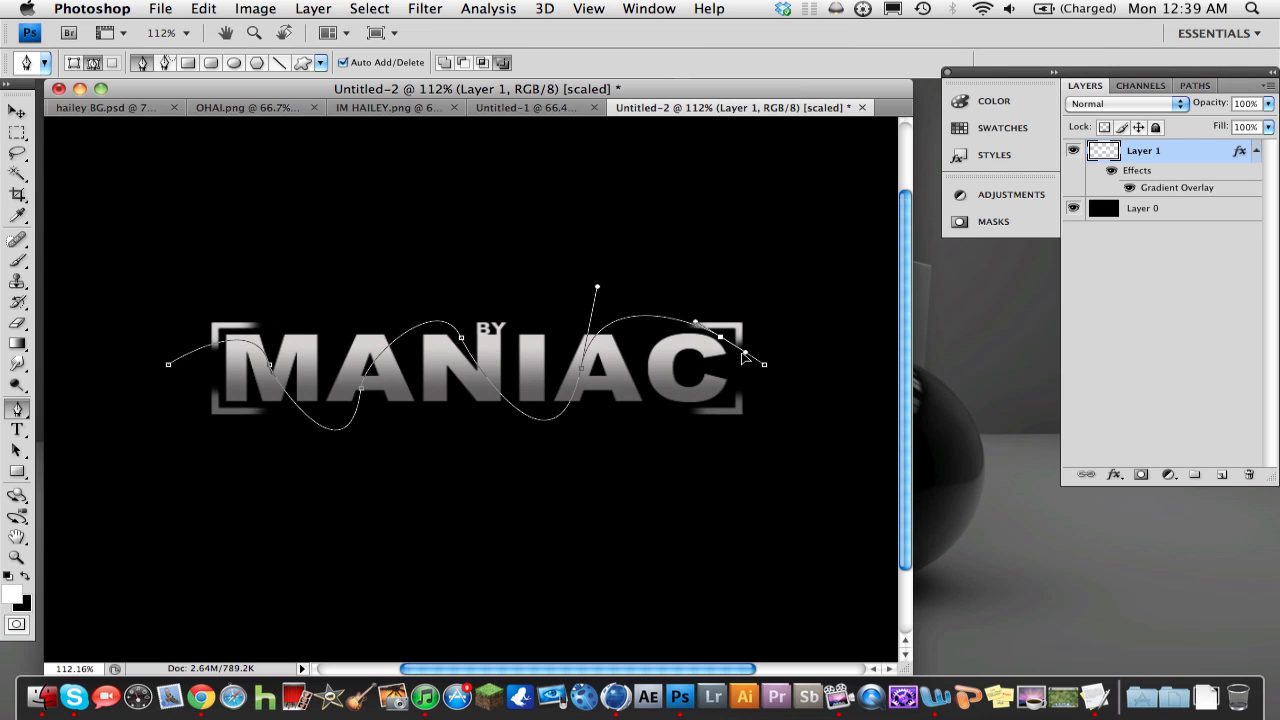
{"action": "key", "text": "ctrl+z"}
{"action": "left_click_drag", "start_coordinate": [661, 321], "coordinate": [698, 367]}
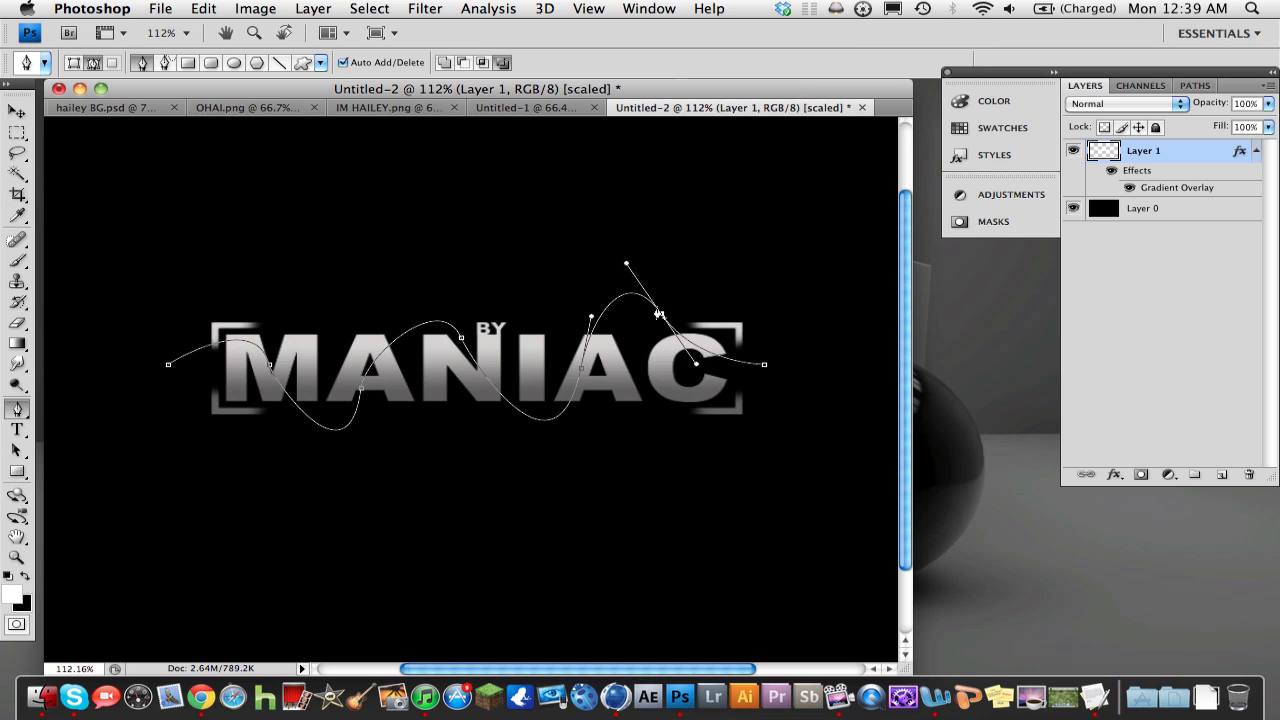
{"action": "left_click_drag", "start_coordinate": [632, 302], "coordinate": [645, 355]}
{"action": "key", "text": "ctrl+alt+z"}
{"action": "key", "text": "ctrl+alt+z"}
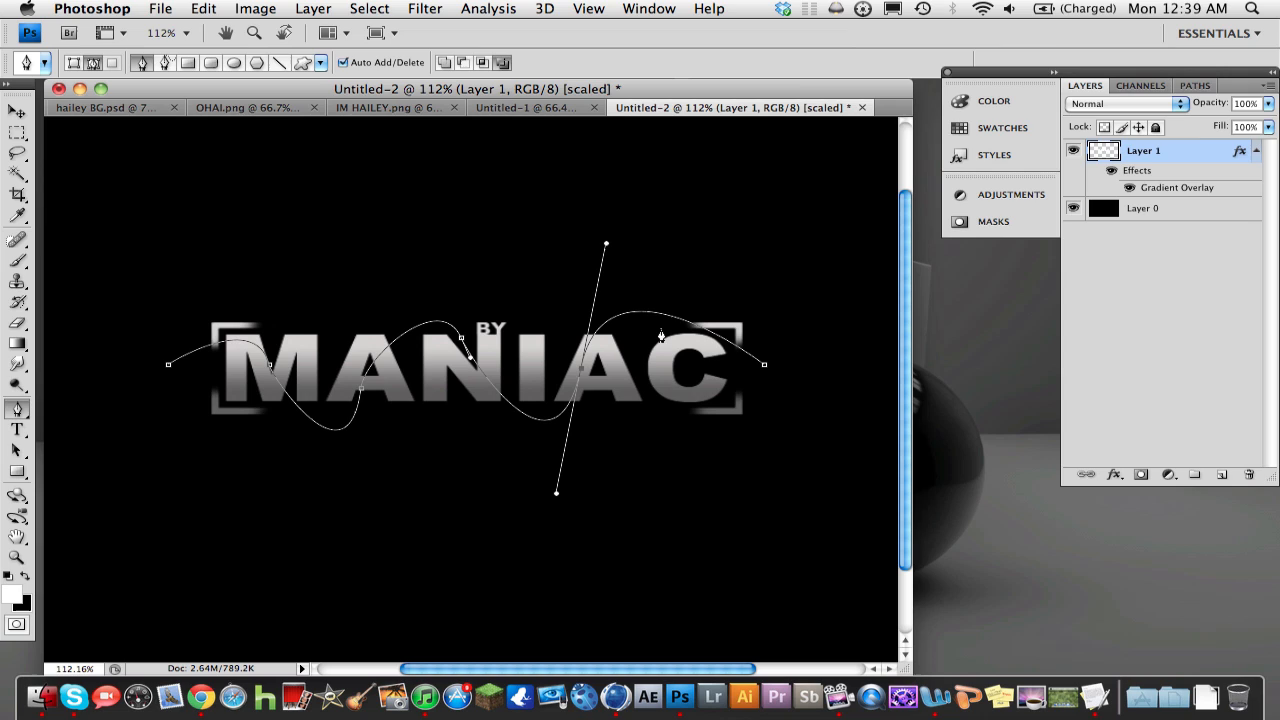
{"action": "left_click_drag", "start_coordinate": [765, 369], "coordinate": [774, 391]}
{"action": "left_click_drag", "start_coordinate": [626, 326], "coordinate": [672, 373]}
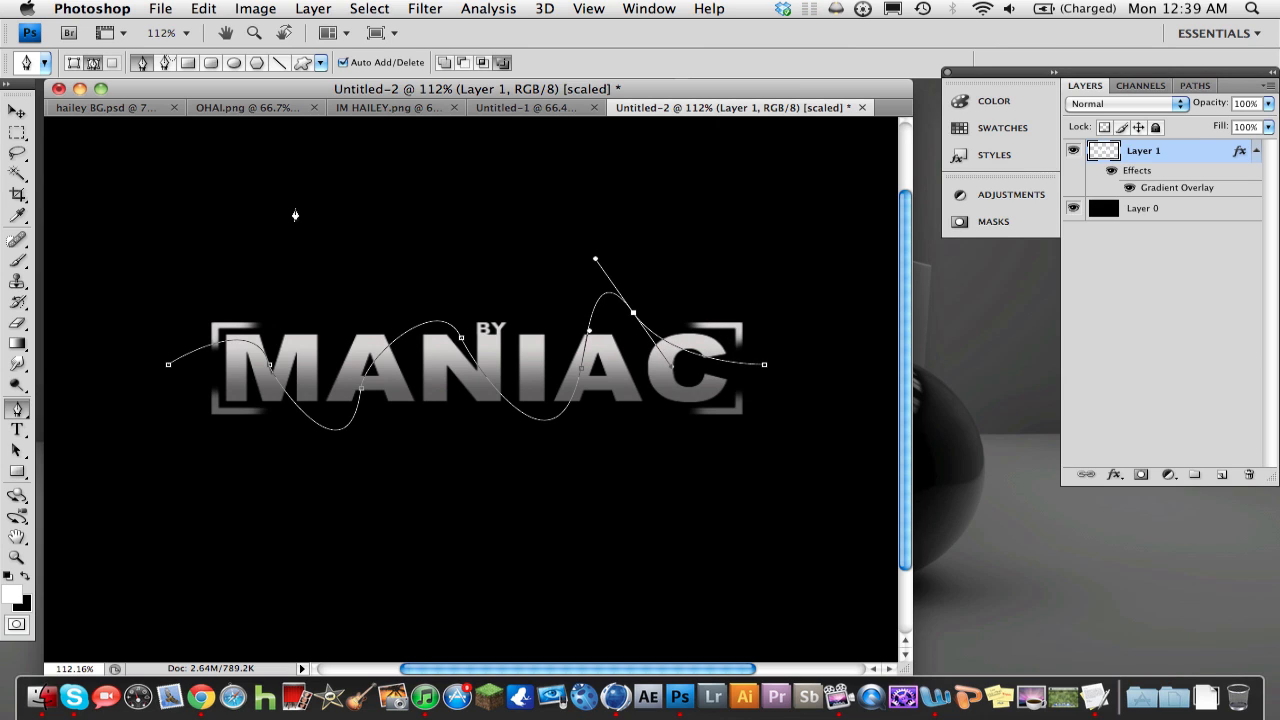
Add a new empty layer above the text for the stroked line.
{"action": "left_click", "coordinate": [17, 260]}
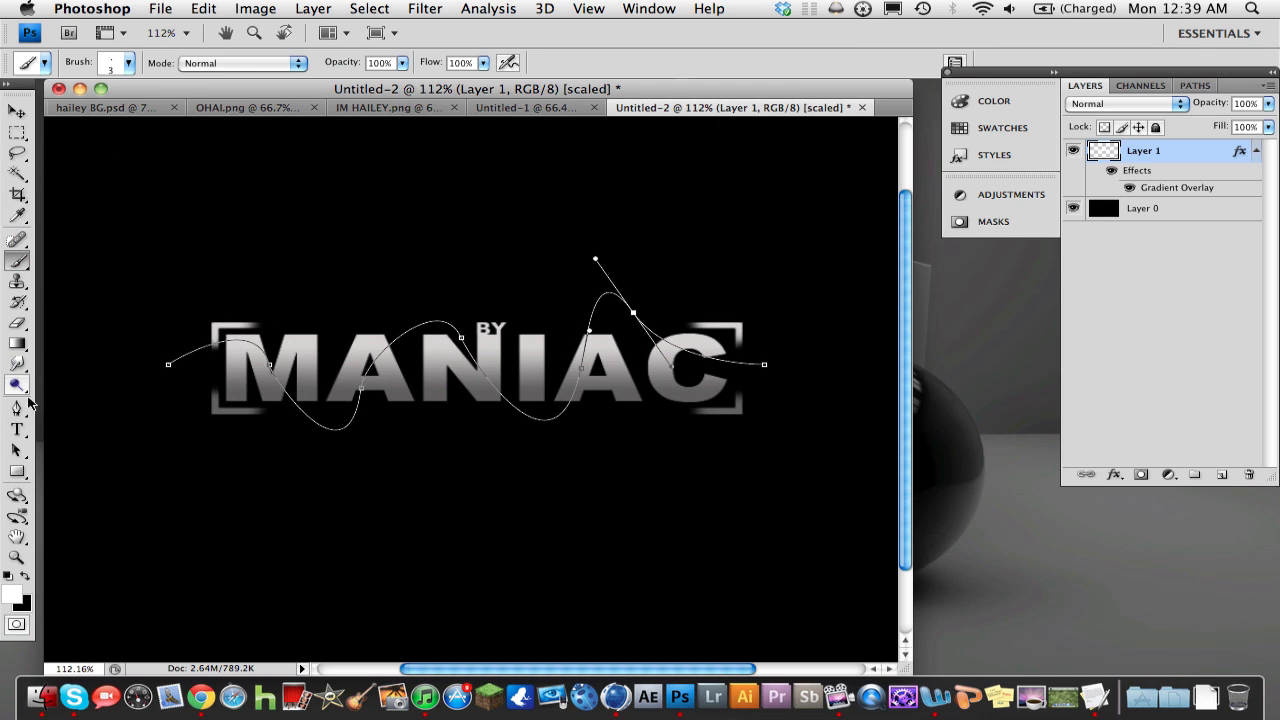
{"action": "left_click", "coordinate": [17, 408]}
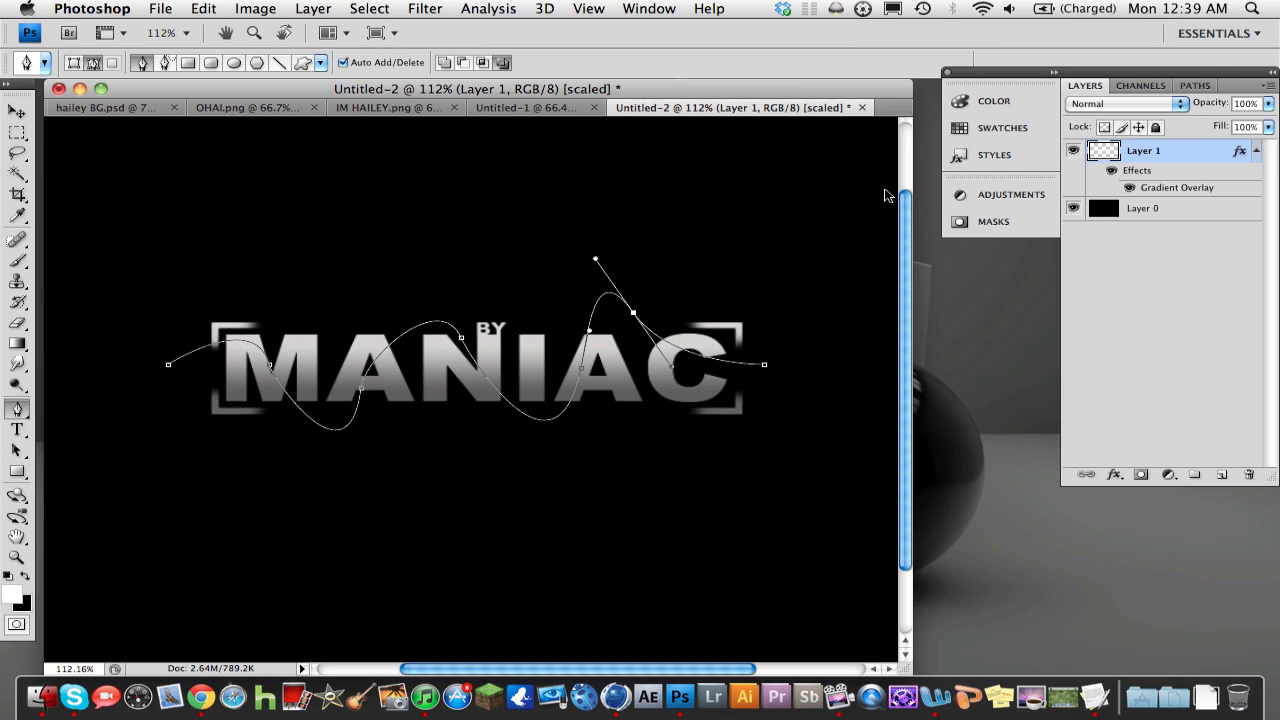
{"action": "left_click", "coordinate": [1223, 474]}
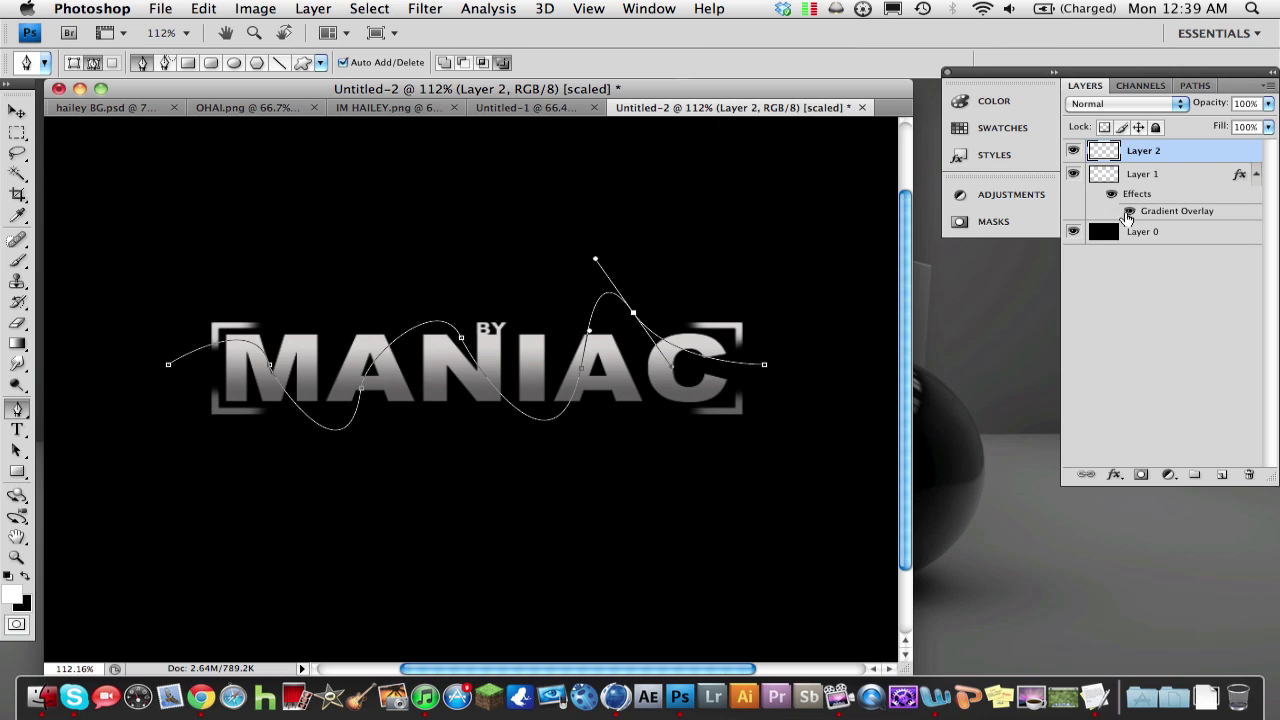
Stroke the path with the Brush to paint a thin white line through MANIAC.
{"action": "right_click", "coordinate": [429, 327]}
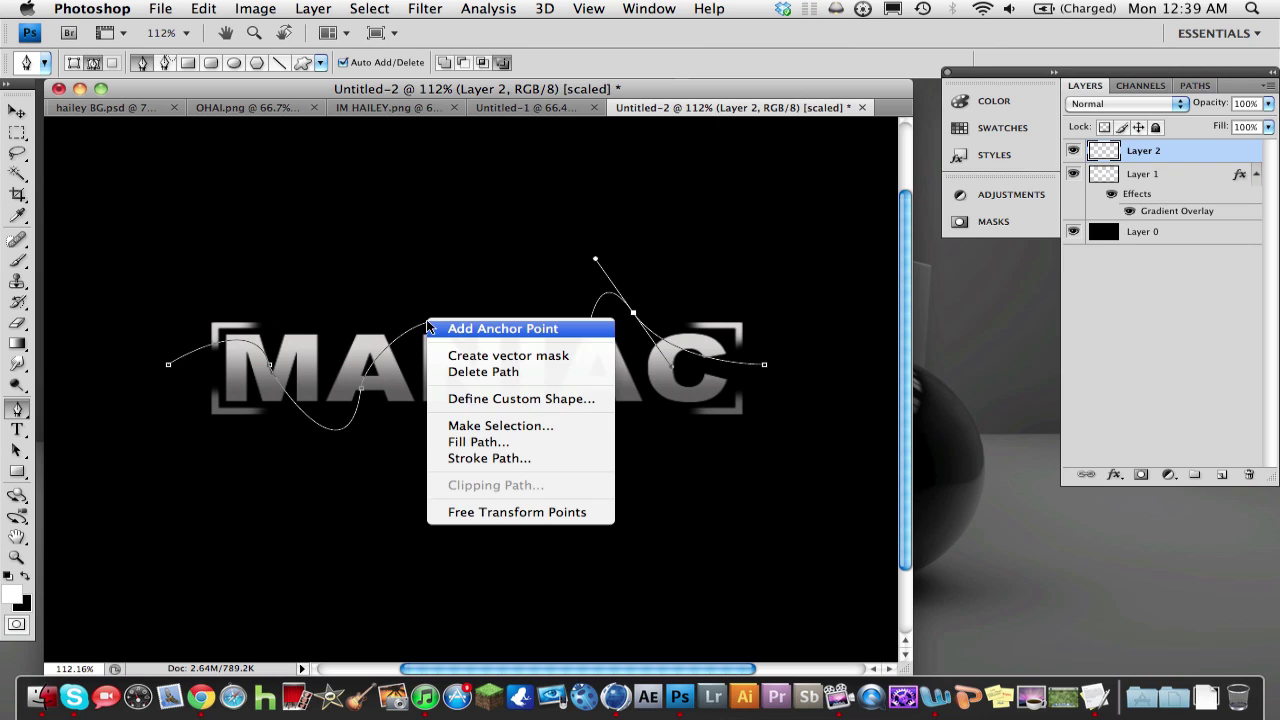
{"action": "left_click", "coordinate": [509, 460]}
{"action": "left_click", "coordinate": [542, 258]}
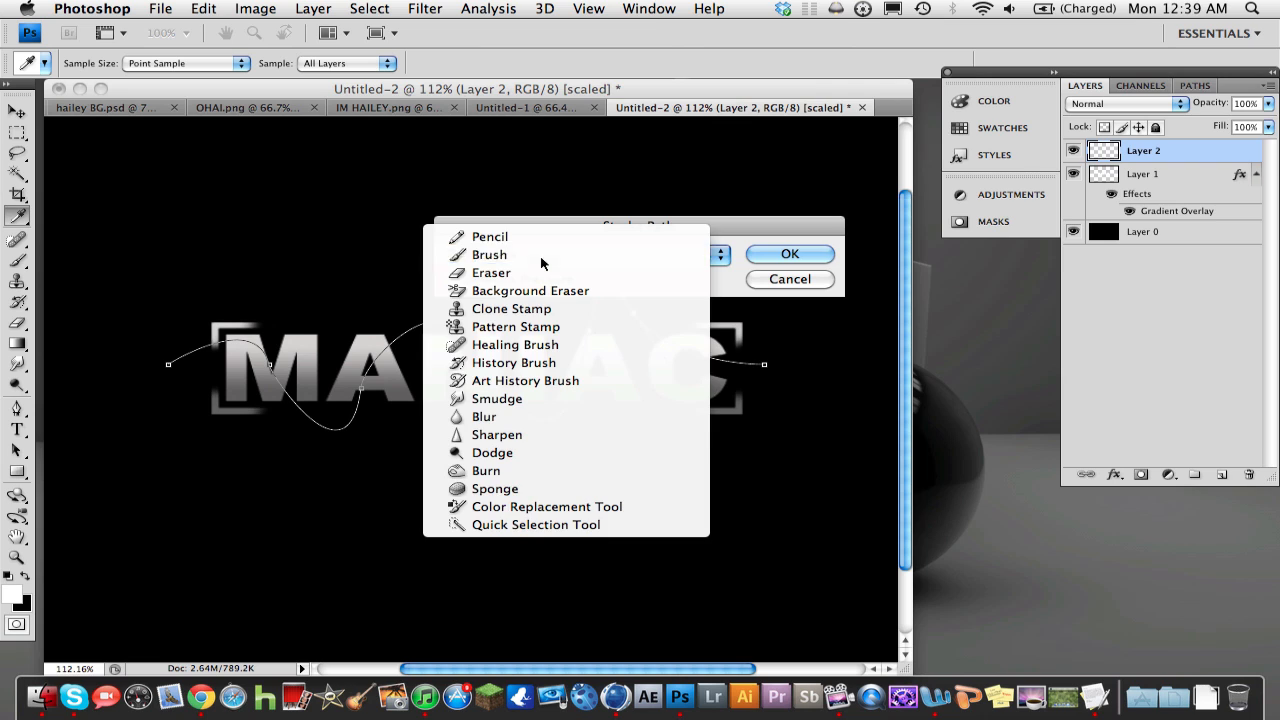
{"action": "left_click", "coordinate": [542, 262]}
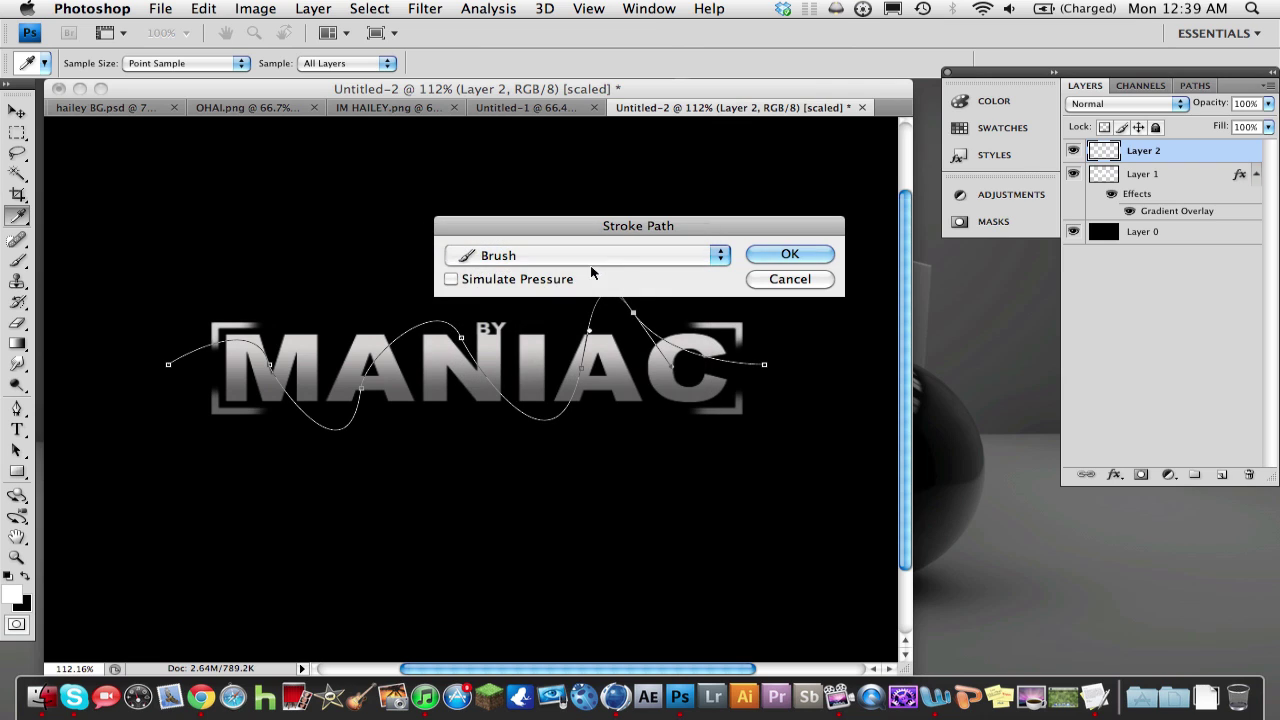
{"action": "left_click", "coordinate": [808, 254]}
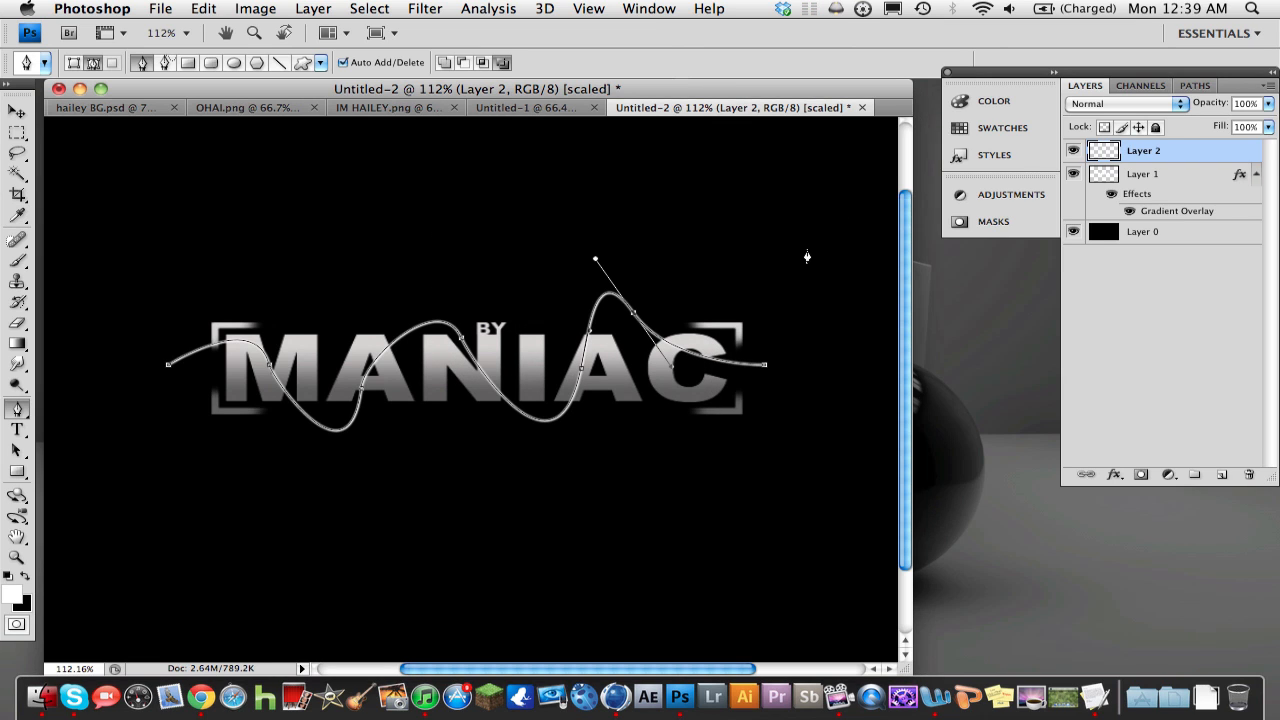
{"action": "right_click", "coordinate": [599, 302]}
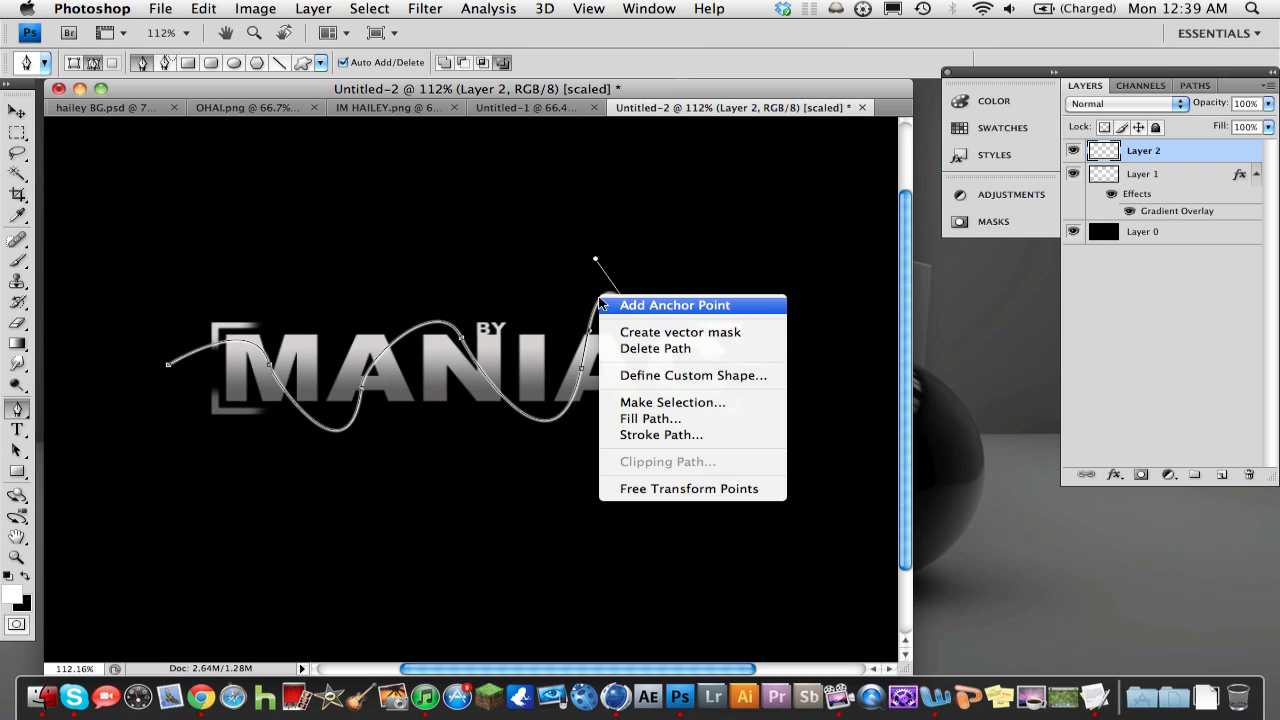
Delete the guiding path, leaving only the white stroked curve.
{"action": "left_click", "coordinate": [668, 349]}
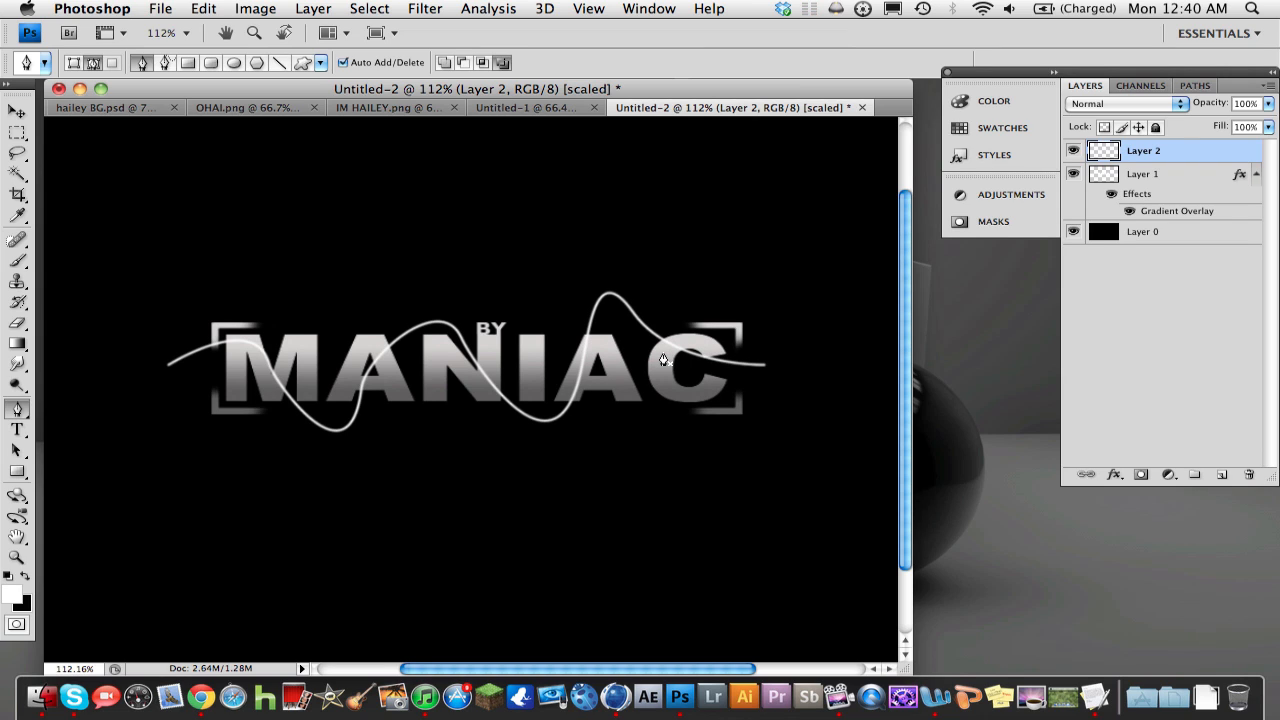
Add an Outer Glow layer effect and set its colour to pure white.
{"action": "left_click", "coordinate": [1116, 476]}
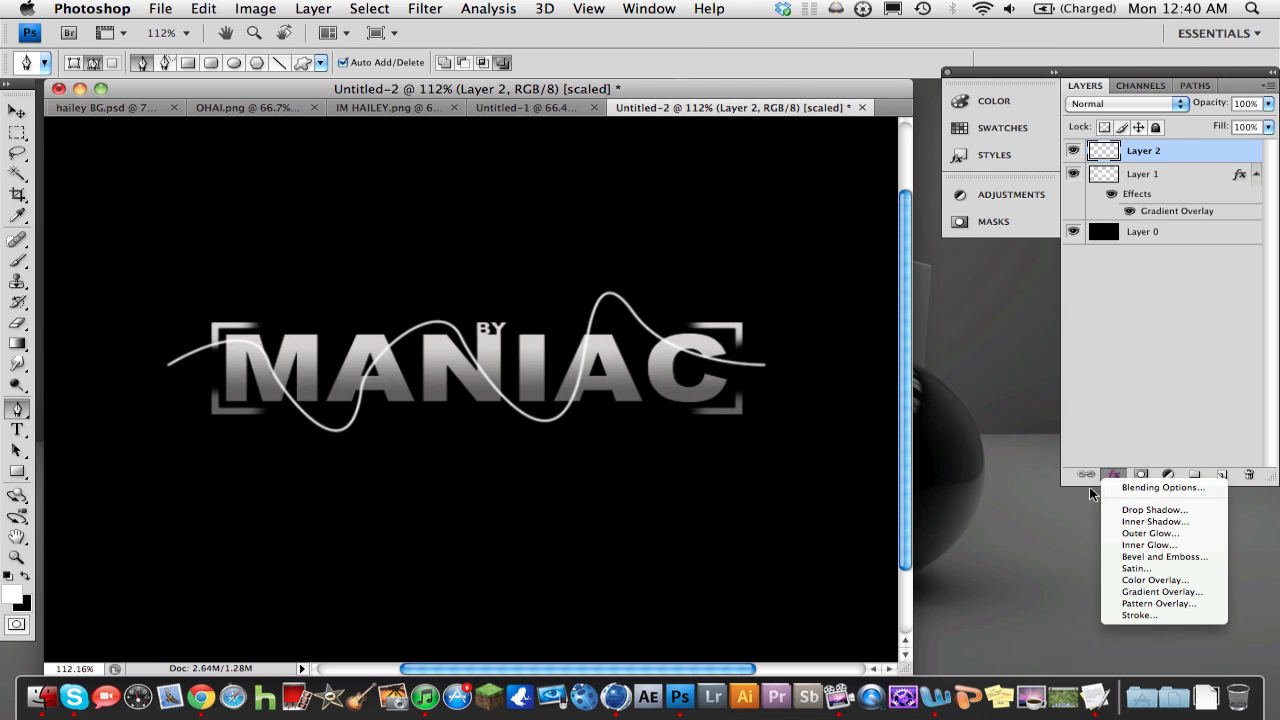
{"action": "left_click", "coordinate": [1150, 535]}
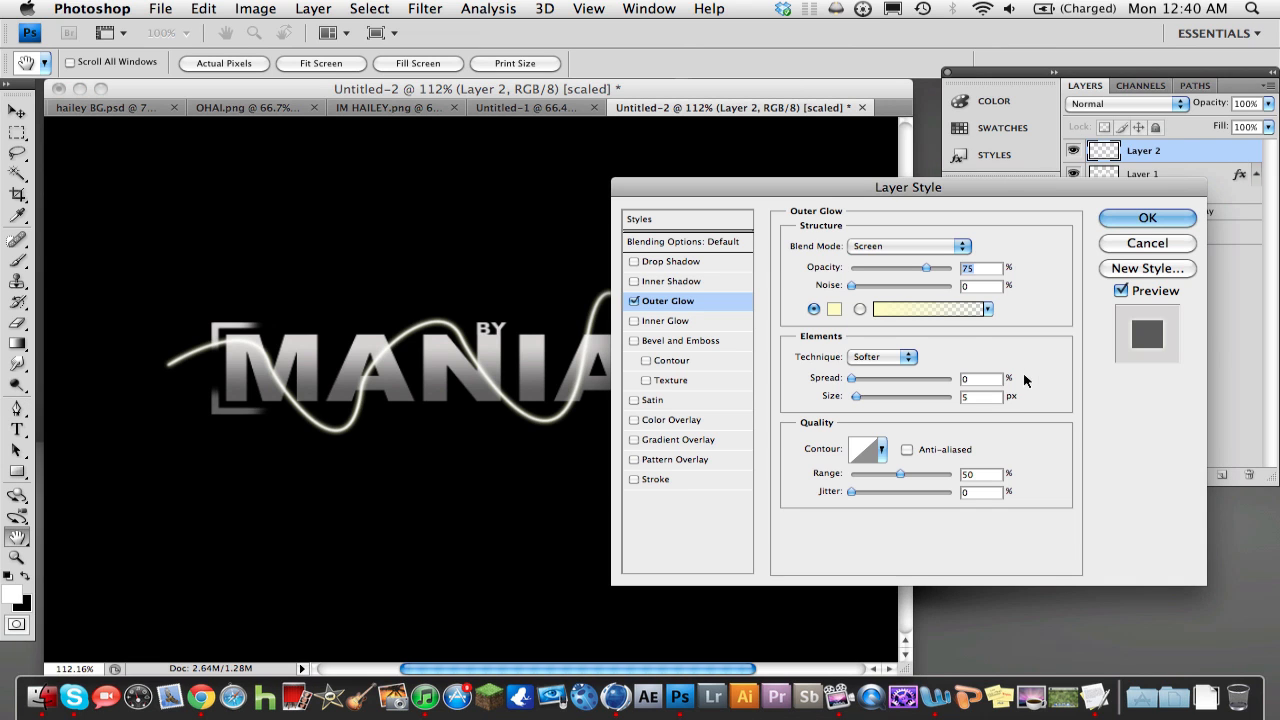
{"action": "left_click", "coordinate": [836, 310]}
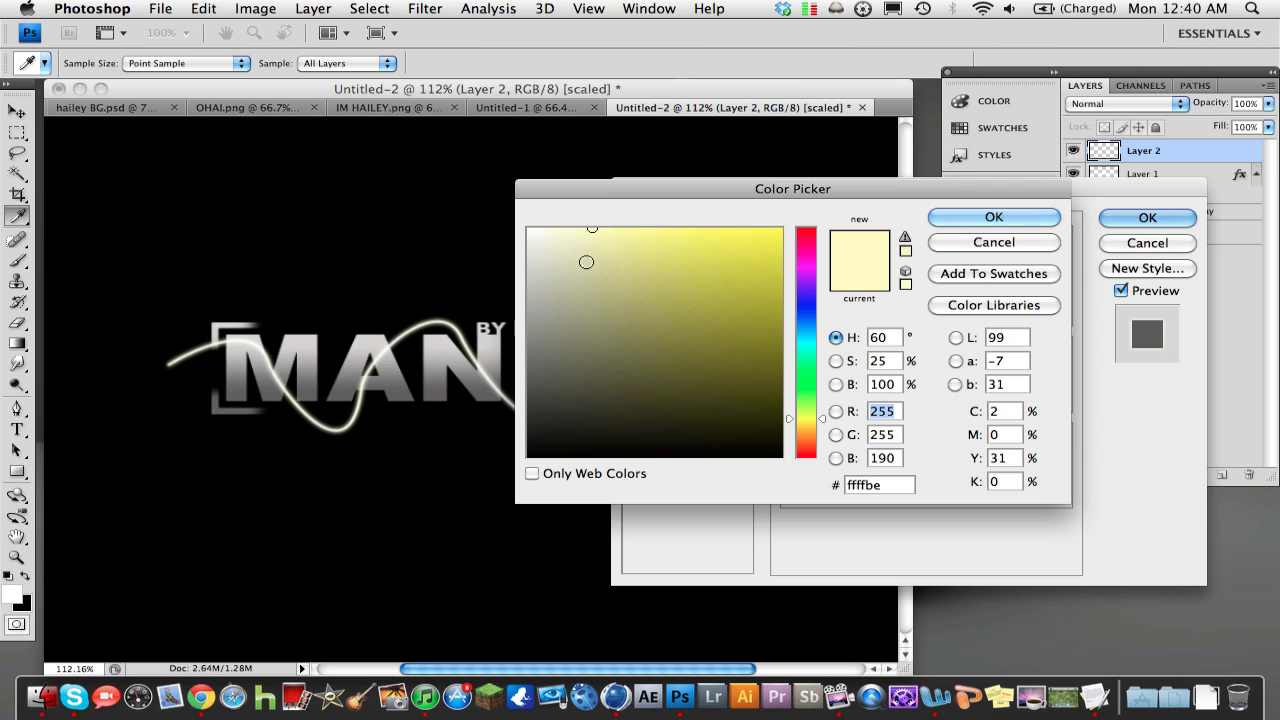
{"action": "left_click_drag", "start_coordinate": [585, 260], "coordinate": [469, 195]}
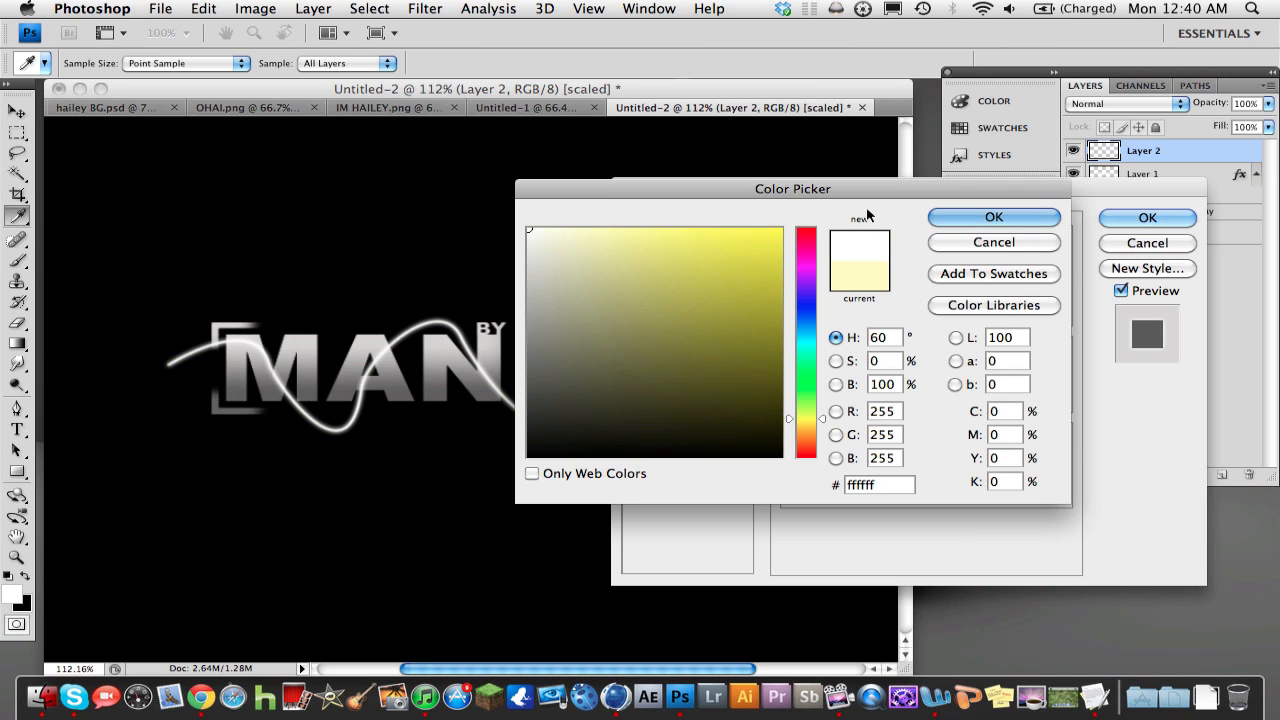
{"action": "left_click", "coordinate": [936, 218]}
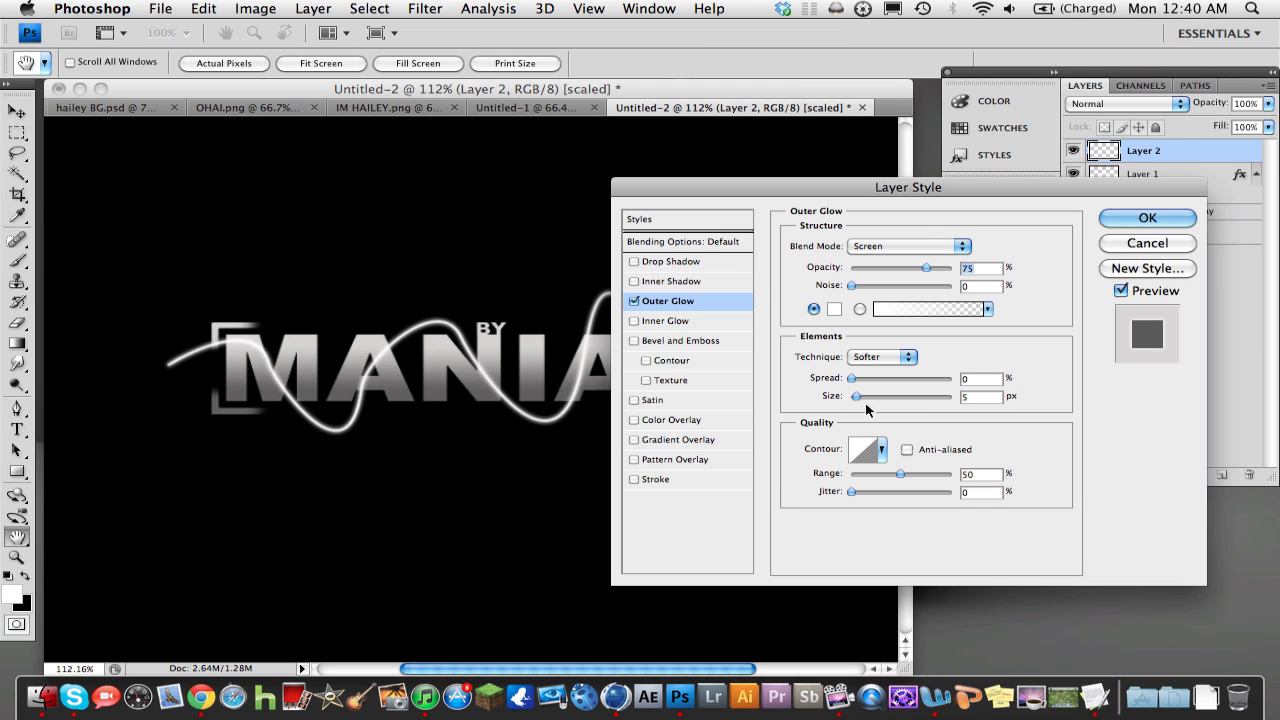
Set the glow to spread 6, size 10 and opacity 61%, then apply it.
{"action": "left_click", "coordinate": [980, 378]}
{"action": "type", "text": "6"}
{"action": "left_click_drag", "start_coordinate": [860, 397], "coordinate": [864, 397]}
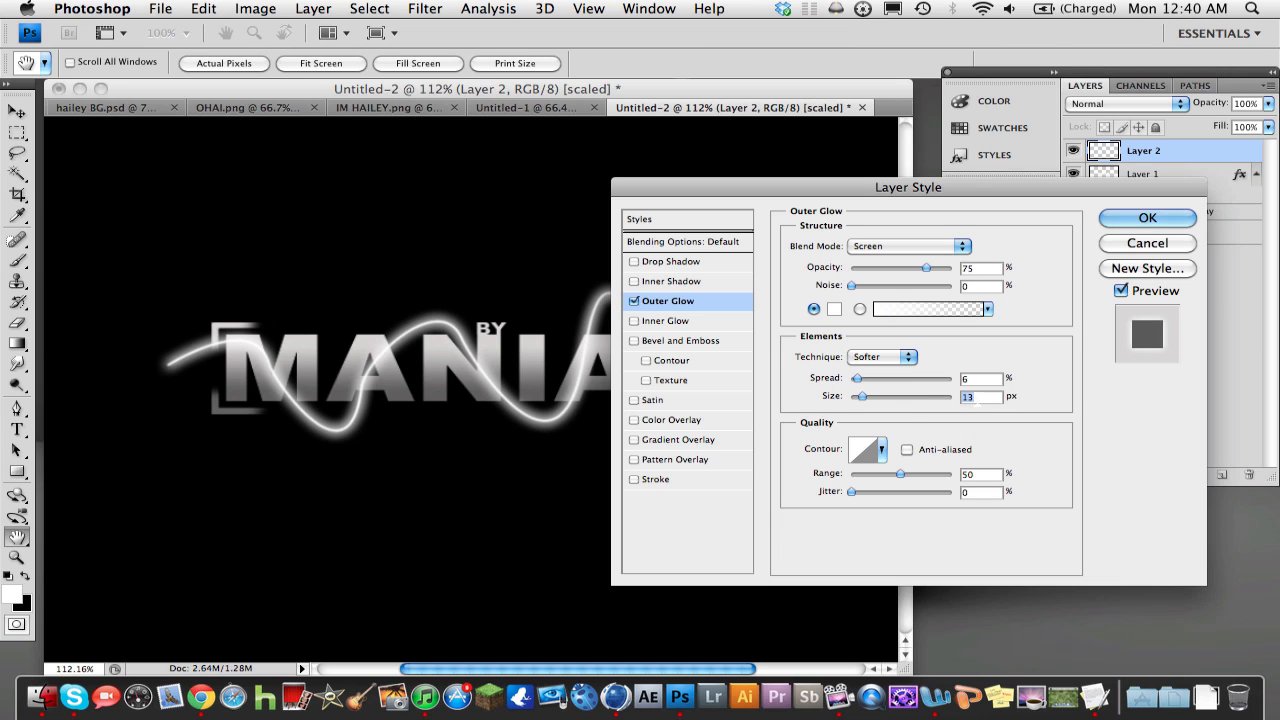
{"action": "type", "text": "10"}
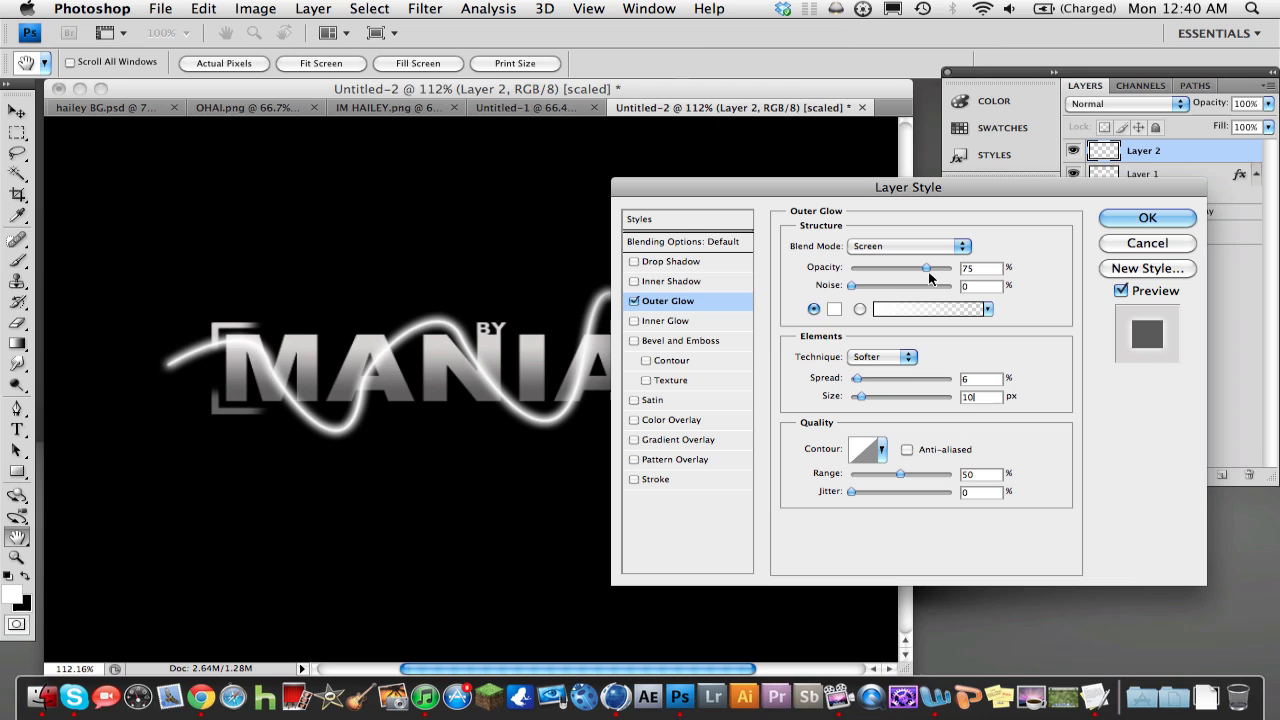
{"action": "left_click_drag", "start_coordinate": [924, 272], "coordinate": [905, 272]}
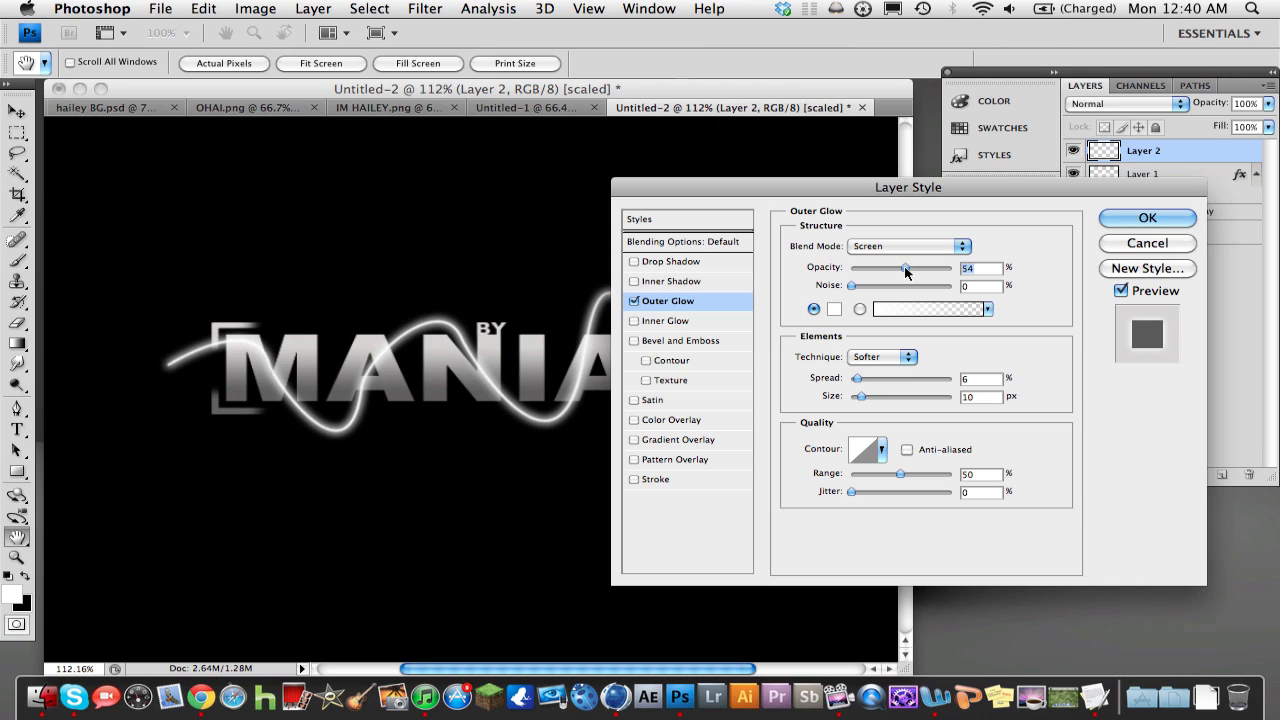
{"action": "left_click_drag", "start_coordinate": [906, 271], "coordinate": [912, 272]}
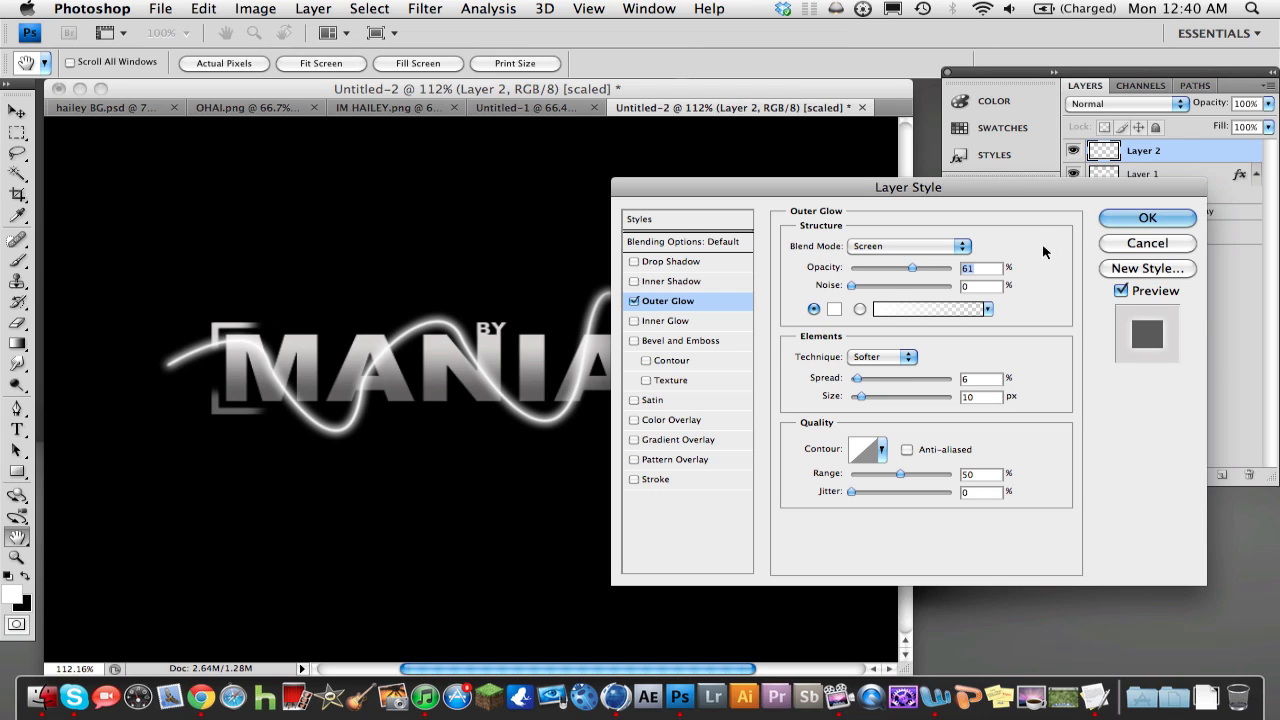
{"action": "left_click", "coordinate": [1128, 220]}
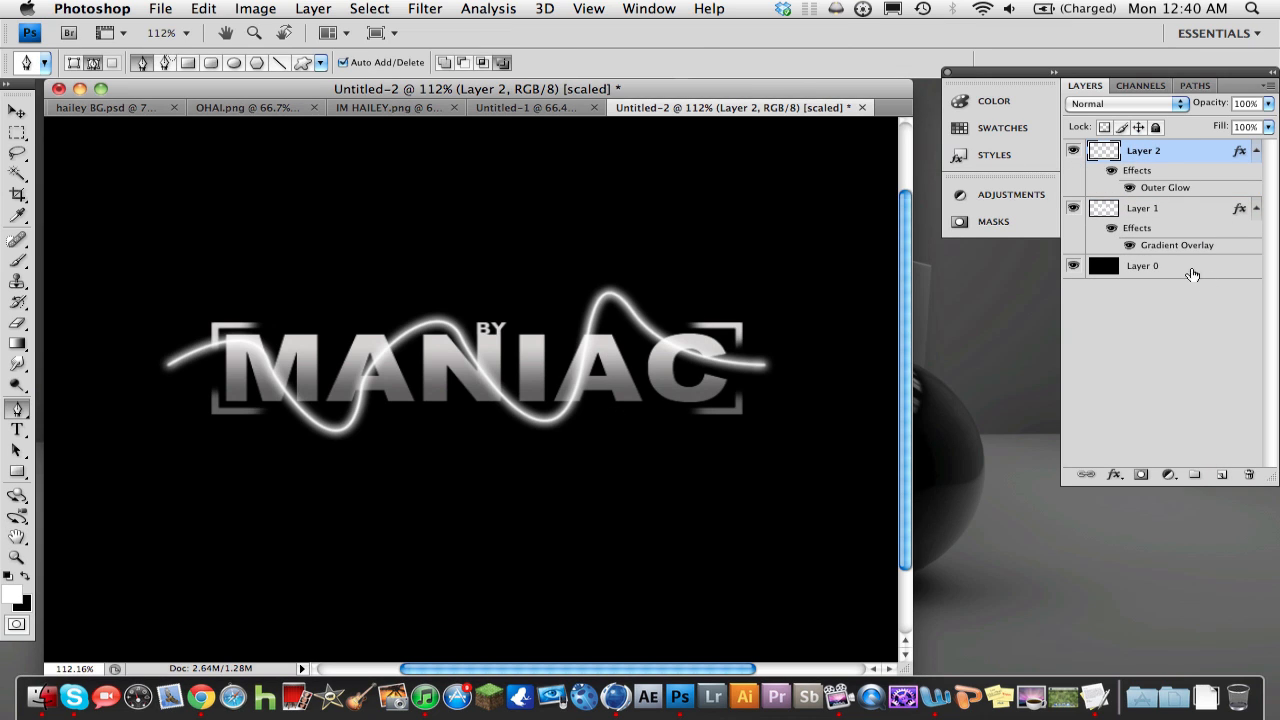
Mask Layer 2, load the MANIAC letters from Layer 1 as a selection, and set black as the paint colour.
{"action": "left_click", "coordinate": [1073, 150]}
{"action": "left_click", "coordinate": [1141, 475]}
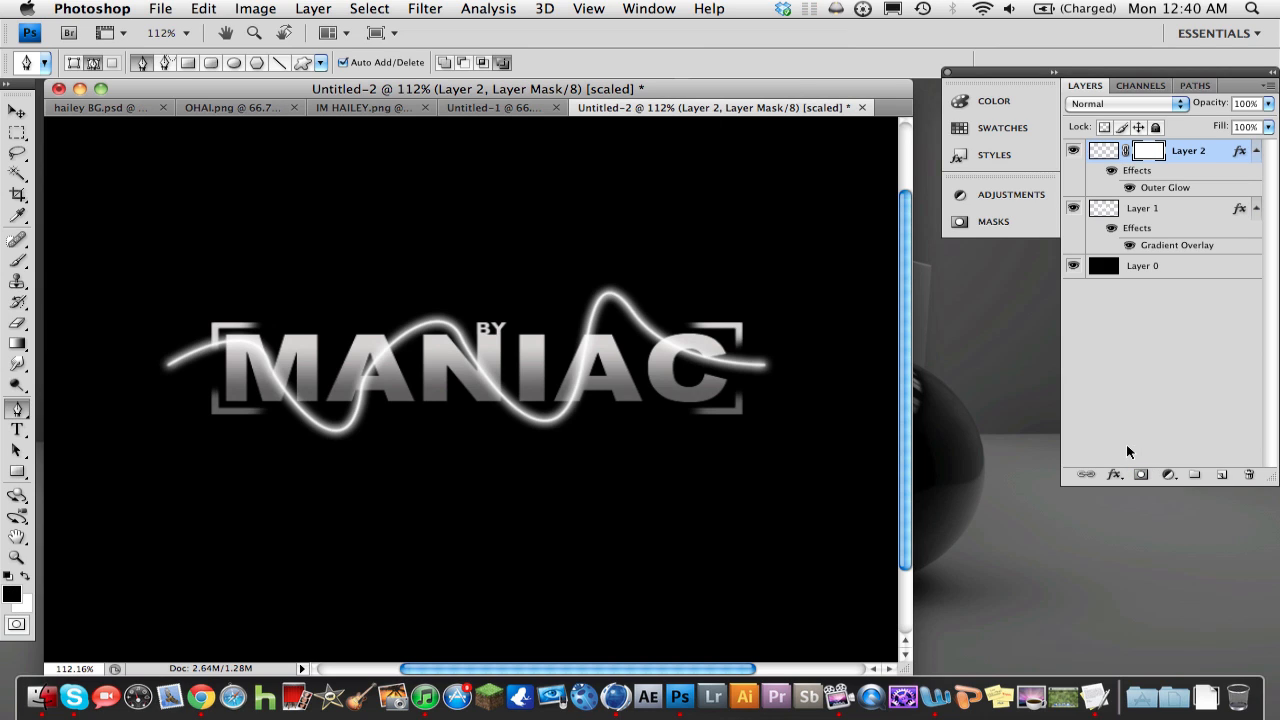
{"action": "left_click", "coordinate": [1124, 210]}
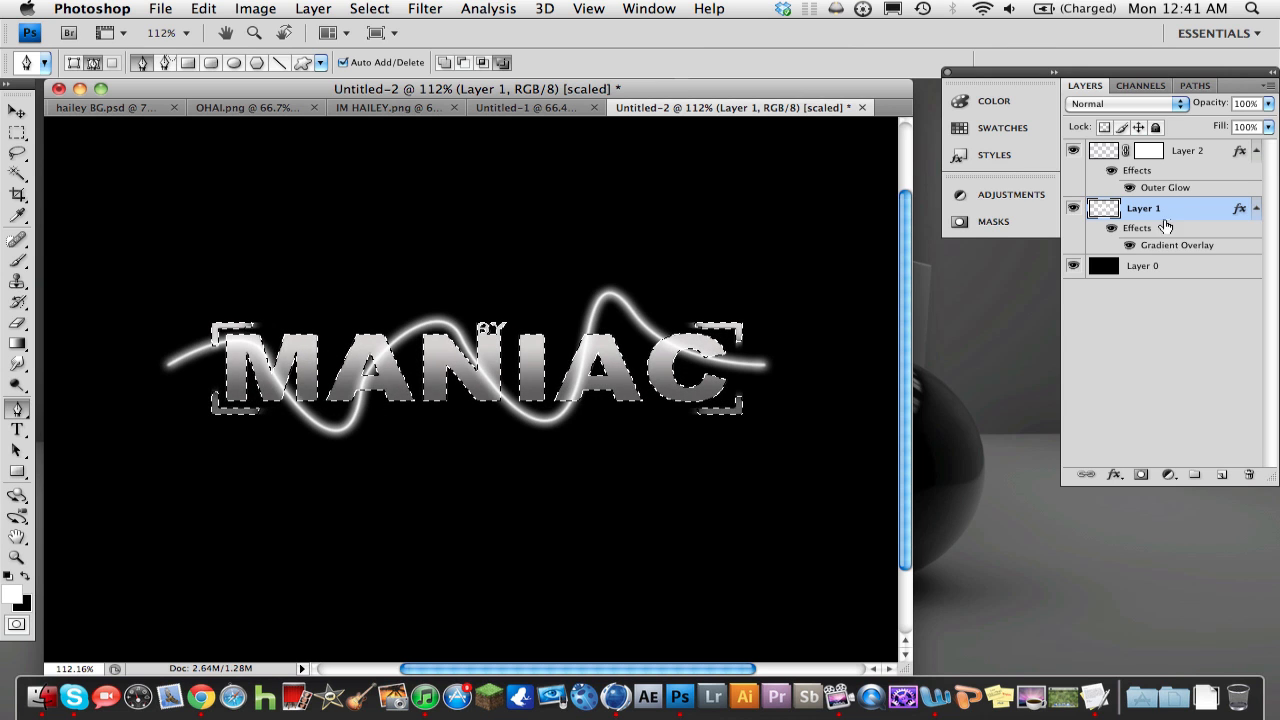
{"action": "left_click", "coordinate": [1186, 158]}
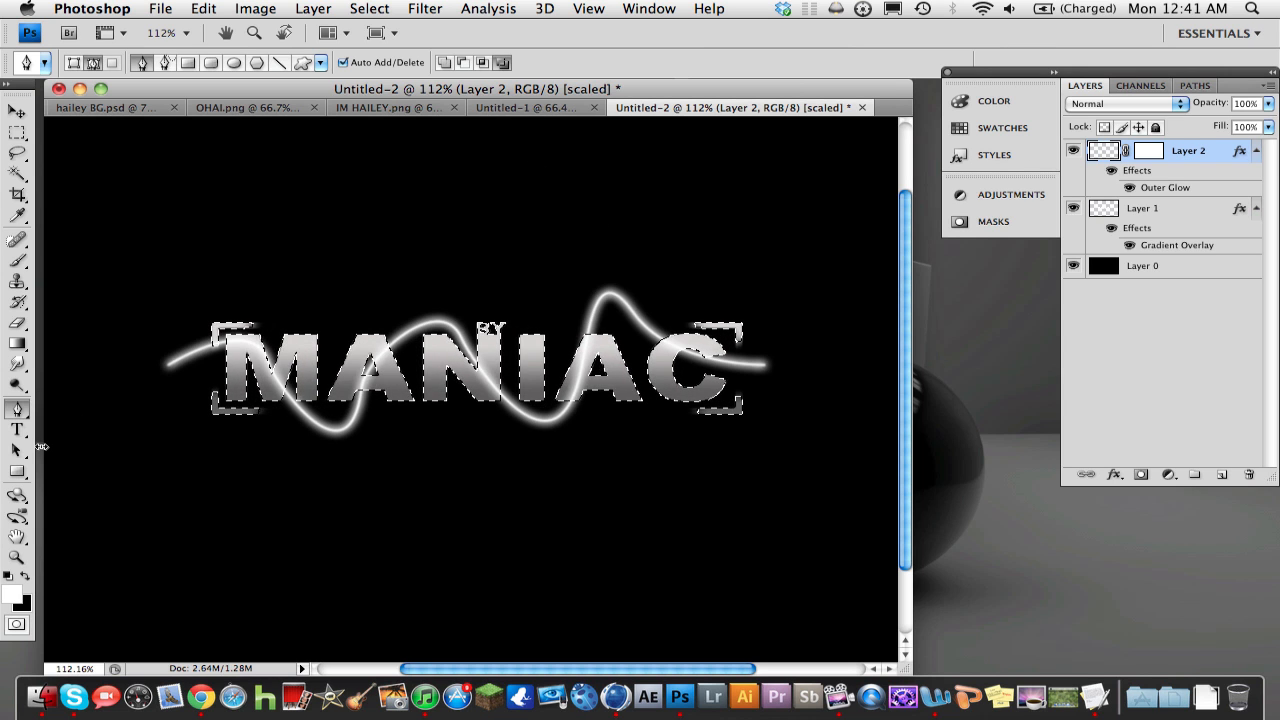
{"action": "key", "text": "x"}
Enlarge the brush to 26 px for mask painting.
{"action": "left_click", "coordinate": [17, 260]}
{"action": "left_click", "coordinate": [130, 63]}
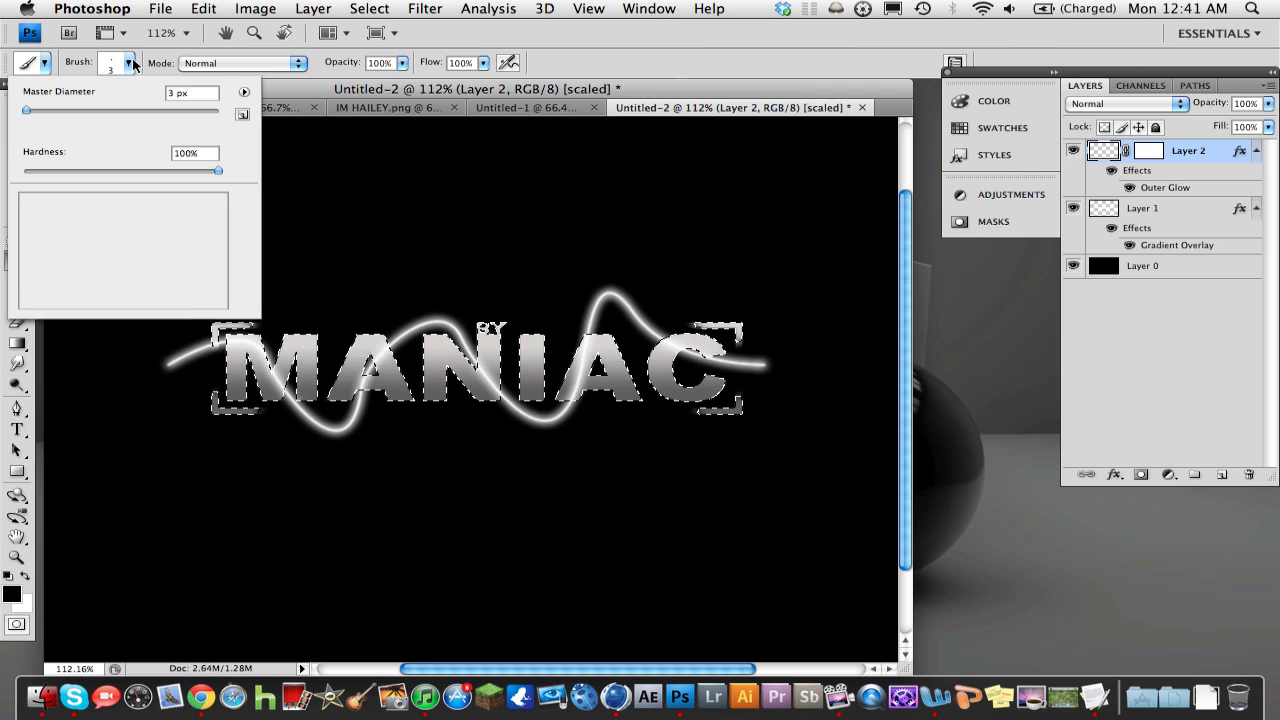
{"action": "left_click_drag", "start_coordinate": [65, 112], "coordinate": [48, 112]}
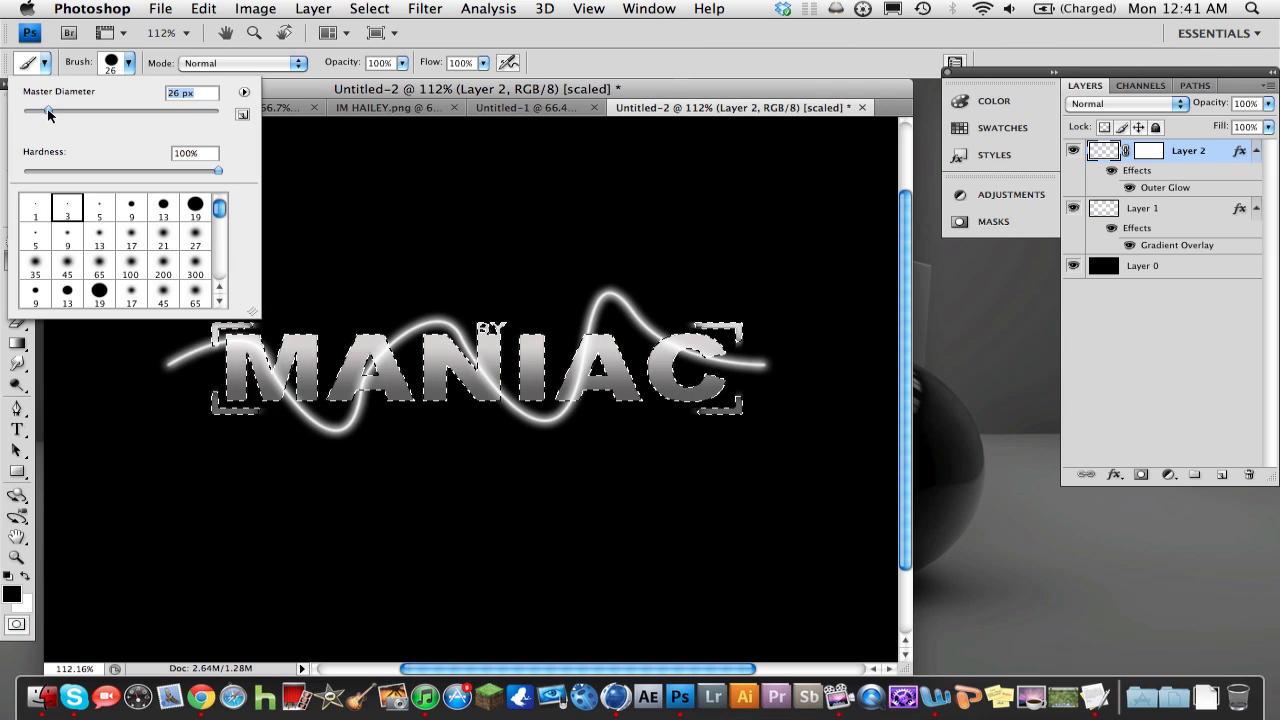
{"action": "left_click", "coordinate": [381, 92]}
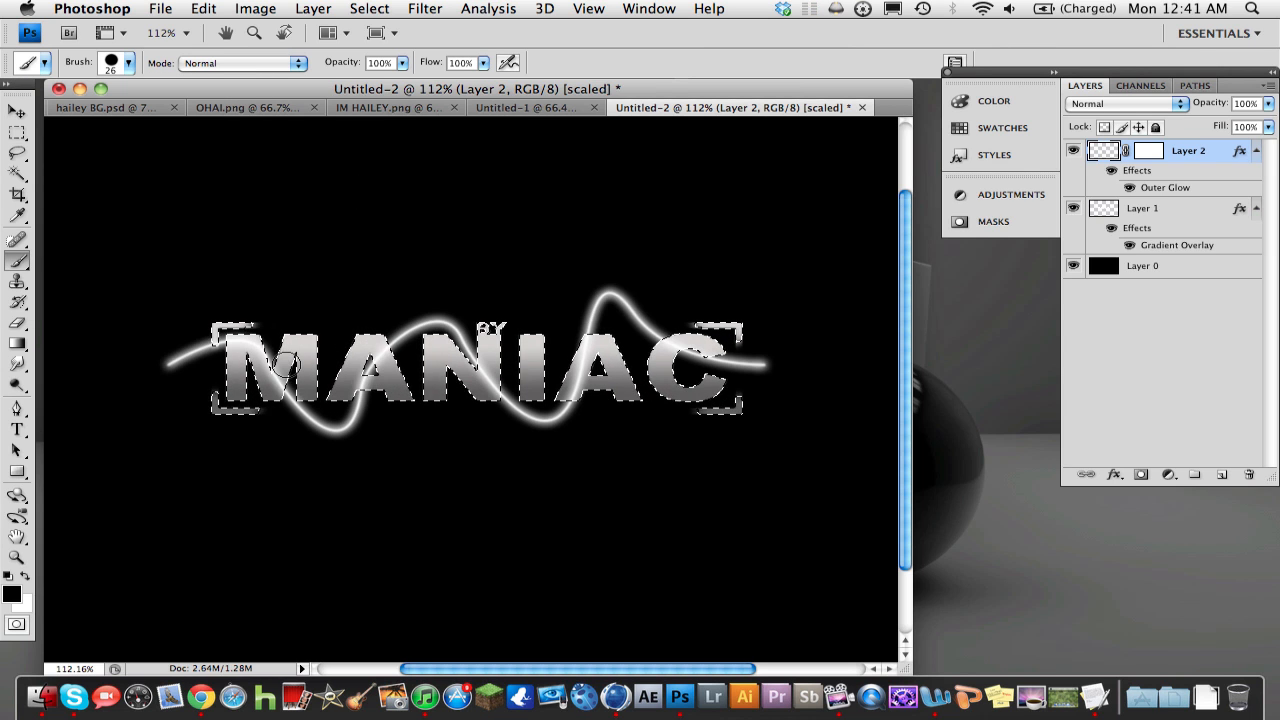
{"action": "scroll", "coordinate": [258, 390], "scroll_direction": "up", "scroll_amount": 2}
{"action": "scroll", "coordinate": [290, 390], "scroll_direction": "up", "scroll_amount": 2}
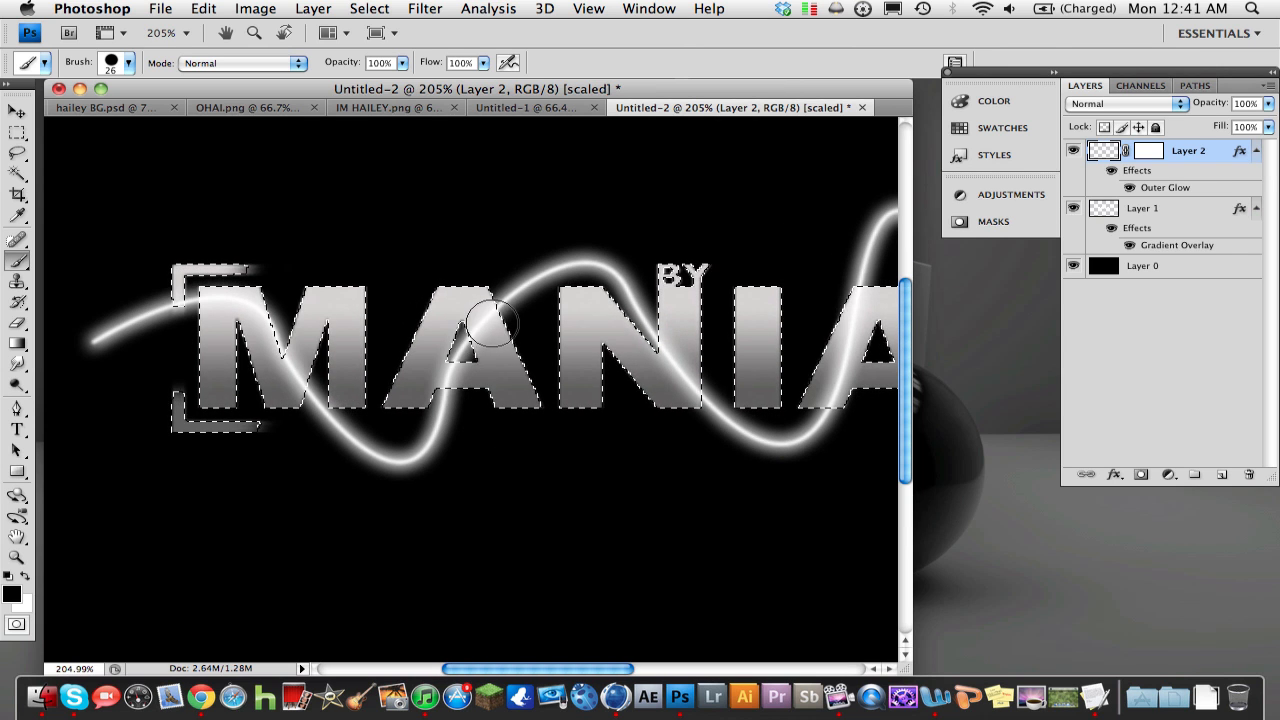
Paint black on Layer 2's mask over the A letters so the glow passes behind them.
{"action": "left_click_drag", "start_coordinate": [463, 318], "coordinate": [500, 322]}
{"action": "key", "text": "ctrl+z"}
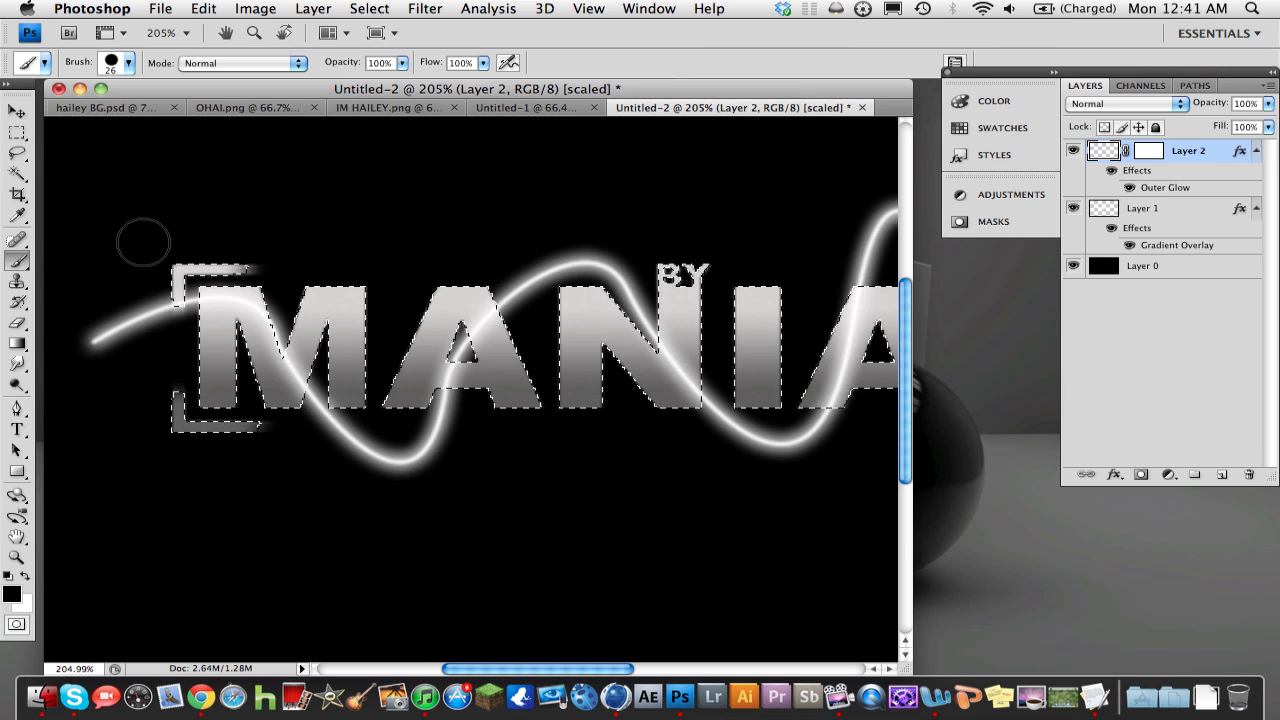
{"action": "left_click", "coordinate": [1149, 152]}
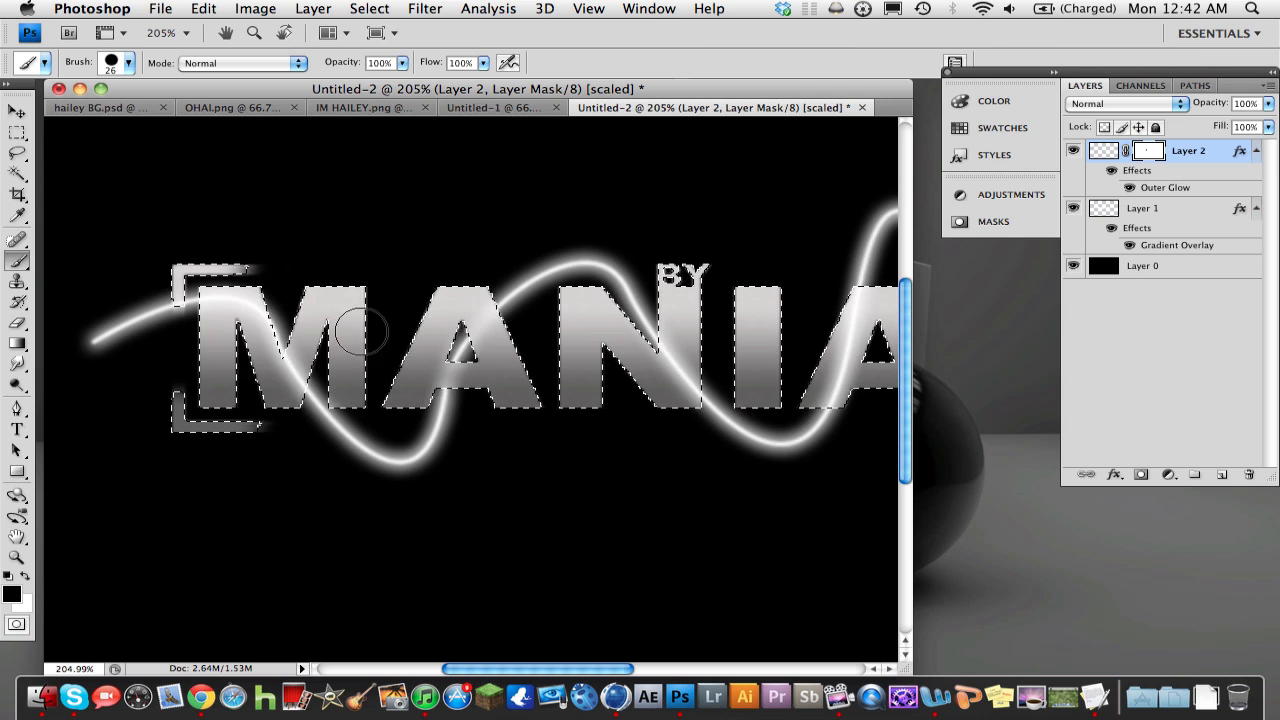
{"action": "left_click_drag", "start_coordinate": [460, 331], "coordinate": [442, 370]}
{"action": "mouse_move", "coordinate": [552, 341]}
{"action": "left_mouse_down"}
{"action": "mouse_move", "coordinate": [367, 335]}
{"action": "mouse_move", "coordinate": [384, 332]}
{"action": "left_mouse_up"}
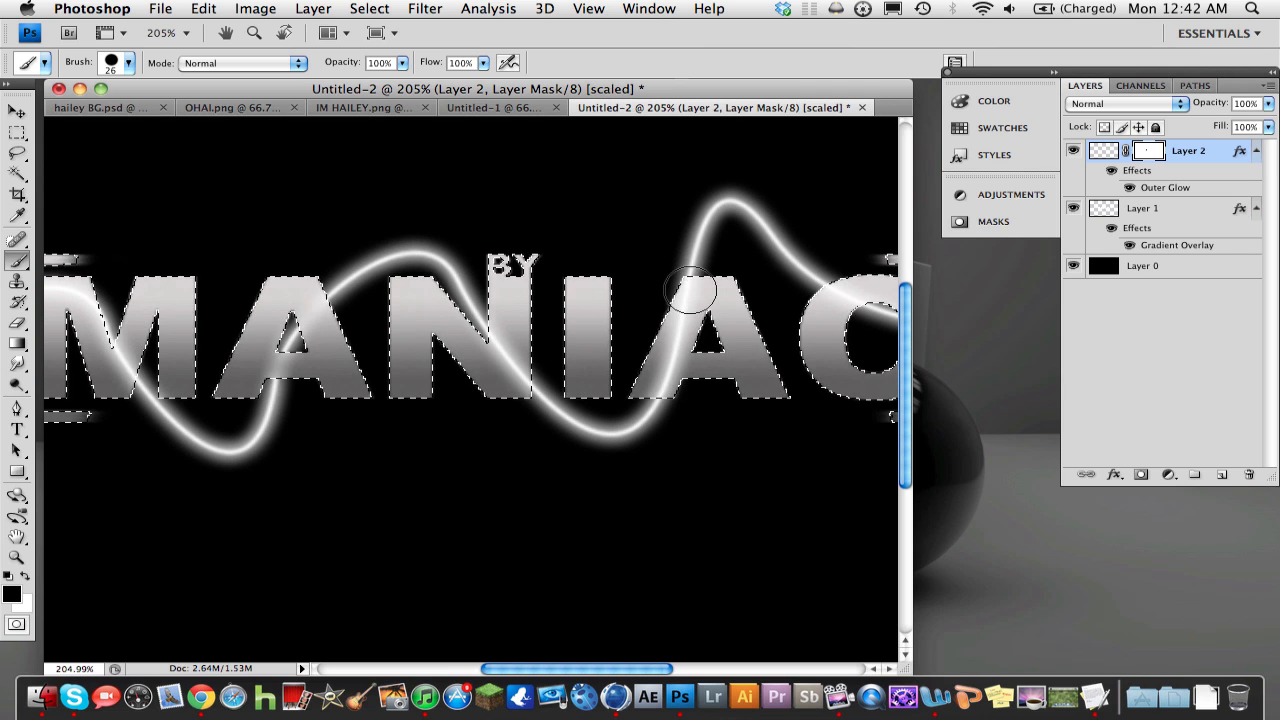
{"action": "left_click_drag", "start_coordinate": [658, 381], "coordinate": [662, 378]}
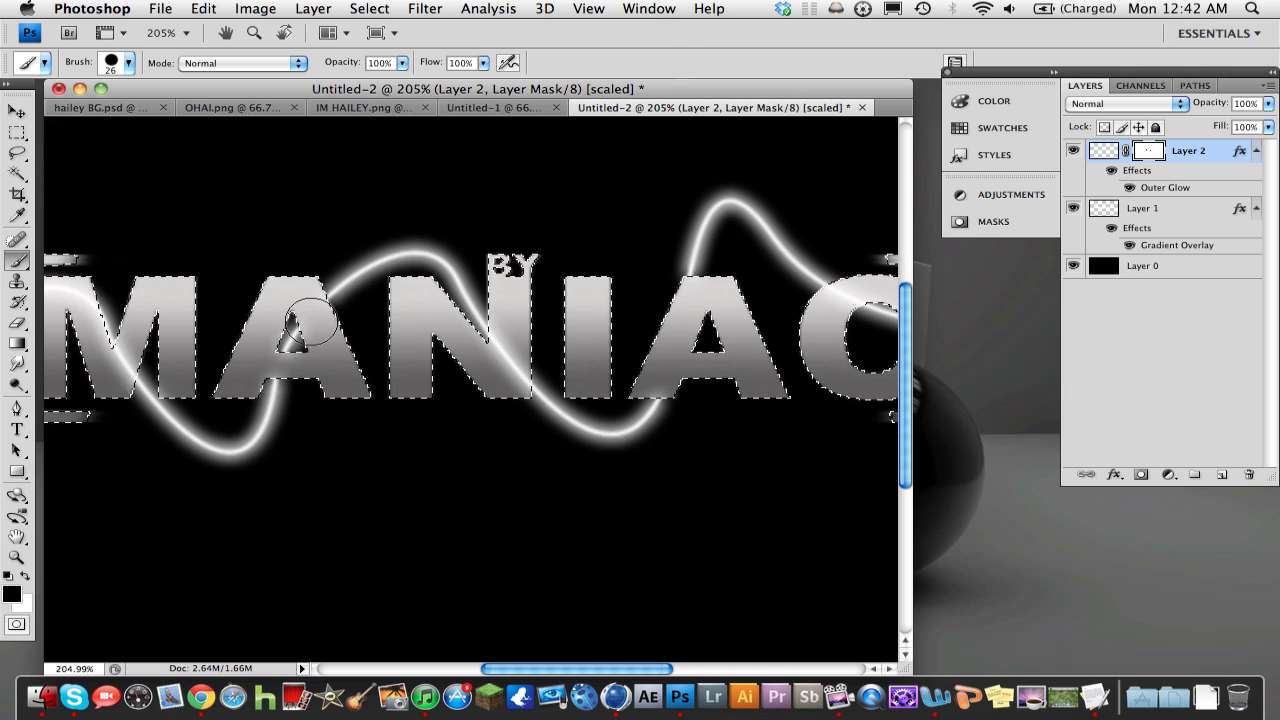
{"action": "left_click_drag", "start_coordinate": [312, 323], "coordinate": [324, 342]}
{"action": "scroll", "coordinate": [716, 340], "scroll_direction": "right", "scroll_amount": 3}
{"action": "scroll", "coordinate": [716, 340], "scroll_direction": "right", "scroll_amount": 3}
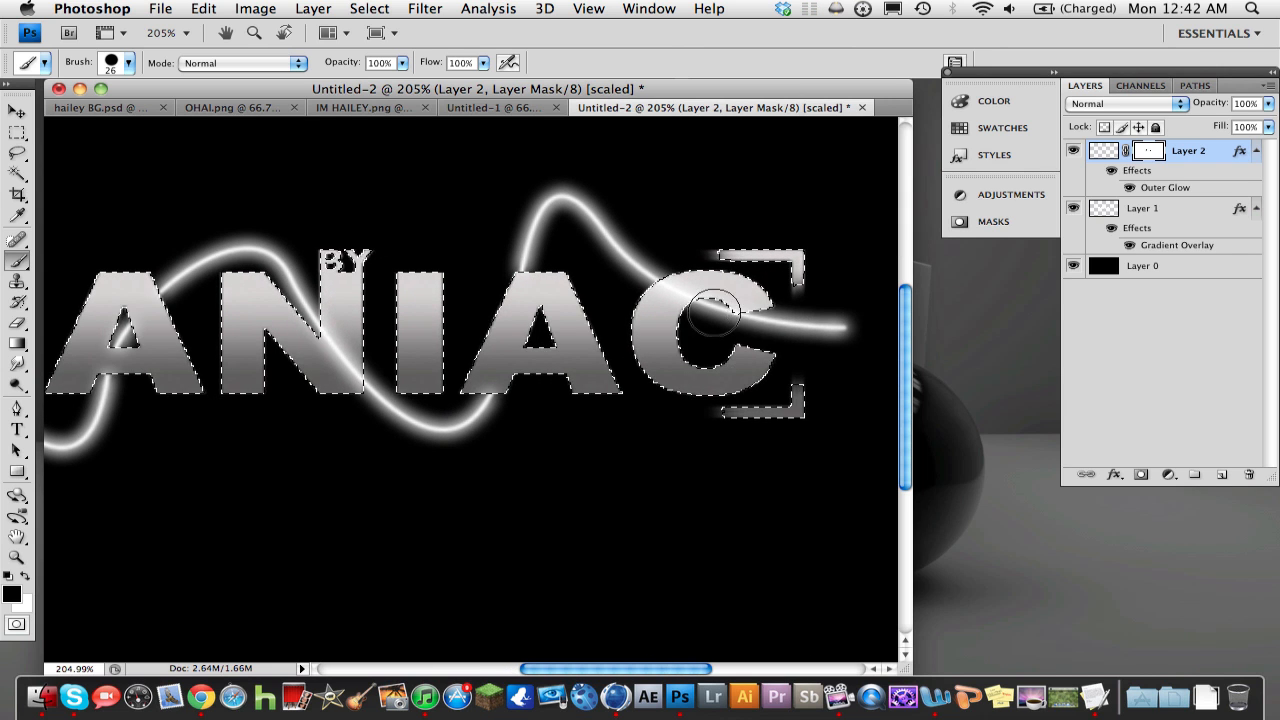
{"action": "scroll", "coordinate": [590, 330], "scroll_direction": "left", "scroll_amount": 3}
{"action": "scroll", "coordinate": [528, 330], "scroll_direction": "left", "scroll_amount": 3}
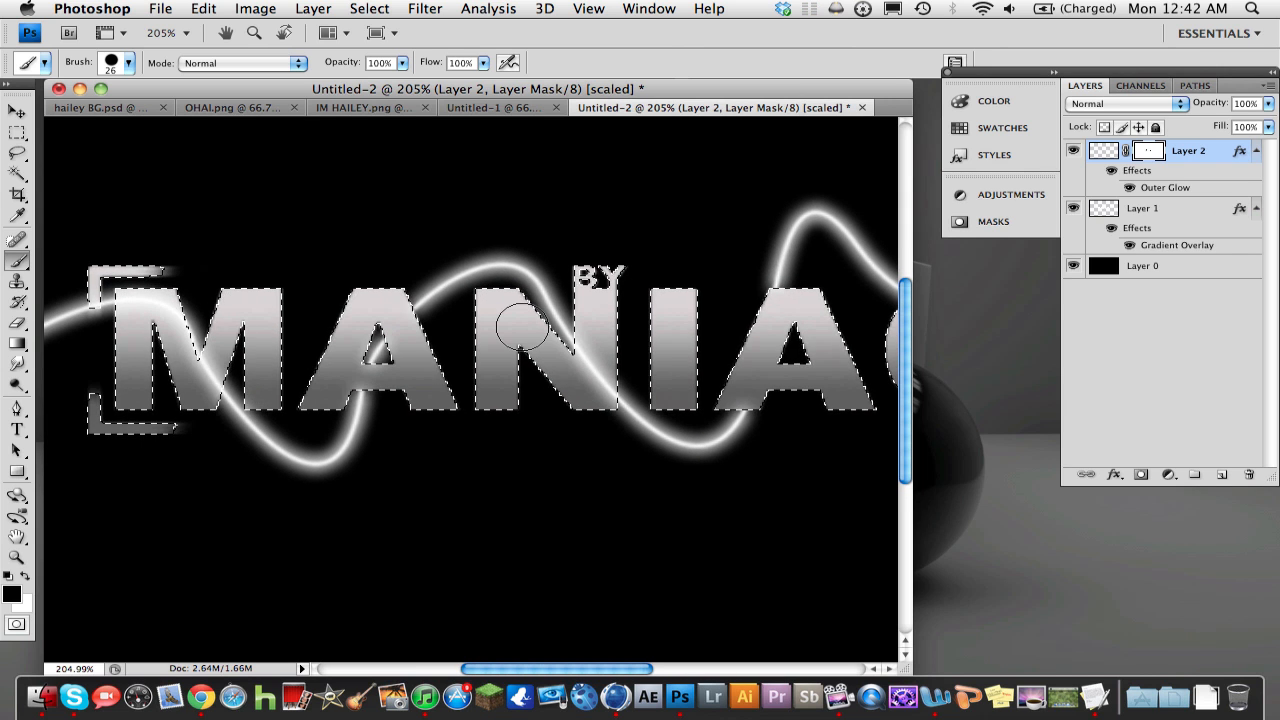
{"action": "scroll", "coordinate": [520, 325], "scroll_direction": "down", "scroll_amount": 2}
{"action": "scroll", "coordinate": [525, 322], "scroll_direction": "down", "scroll_amount": 2}
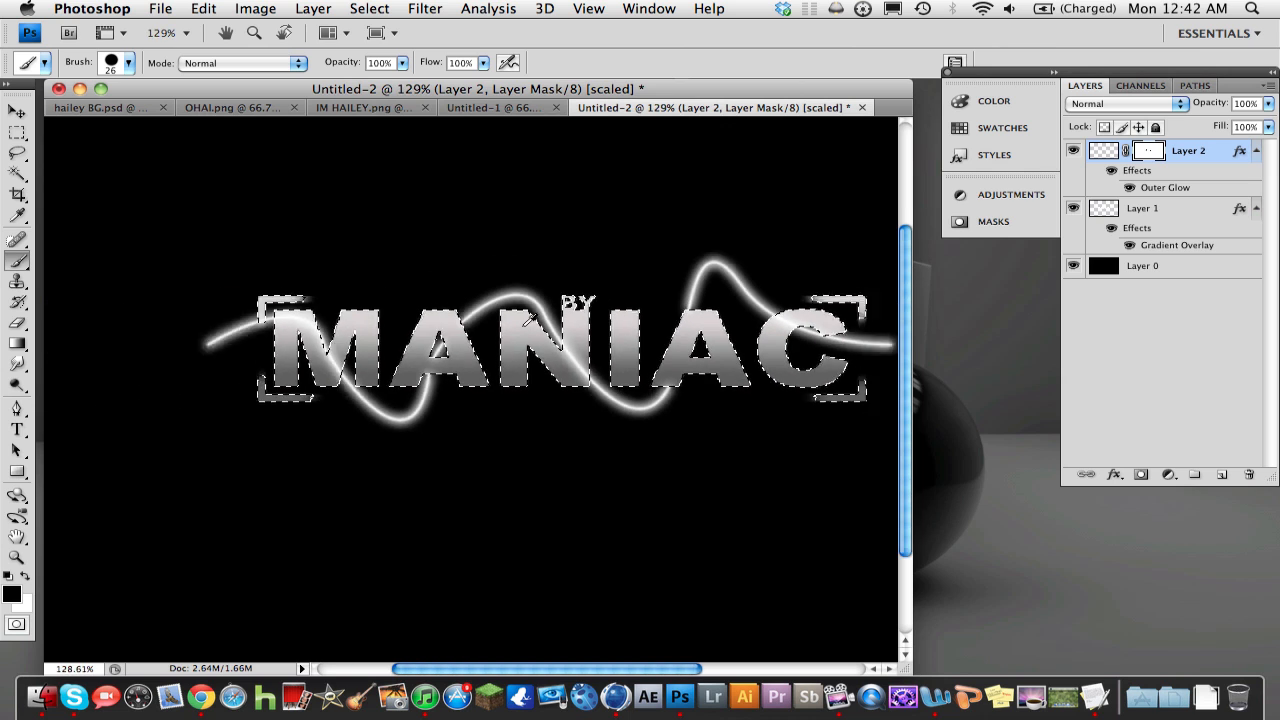
{"action": "scroll", "coordinate": [529, 318], "scroll_direction": "down", "scroll_amount": 1}
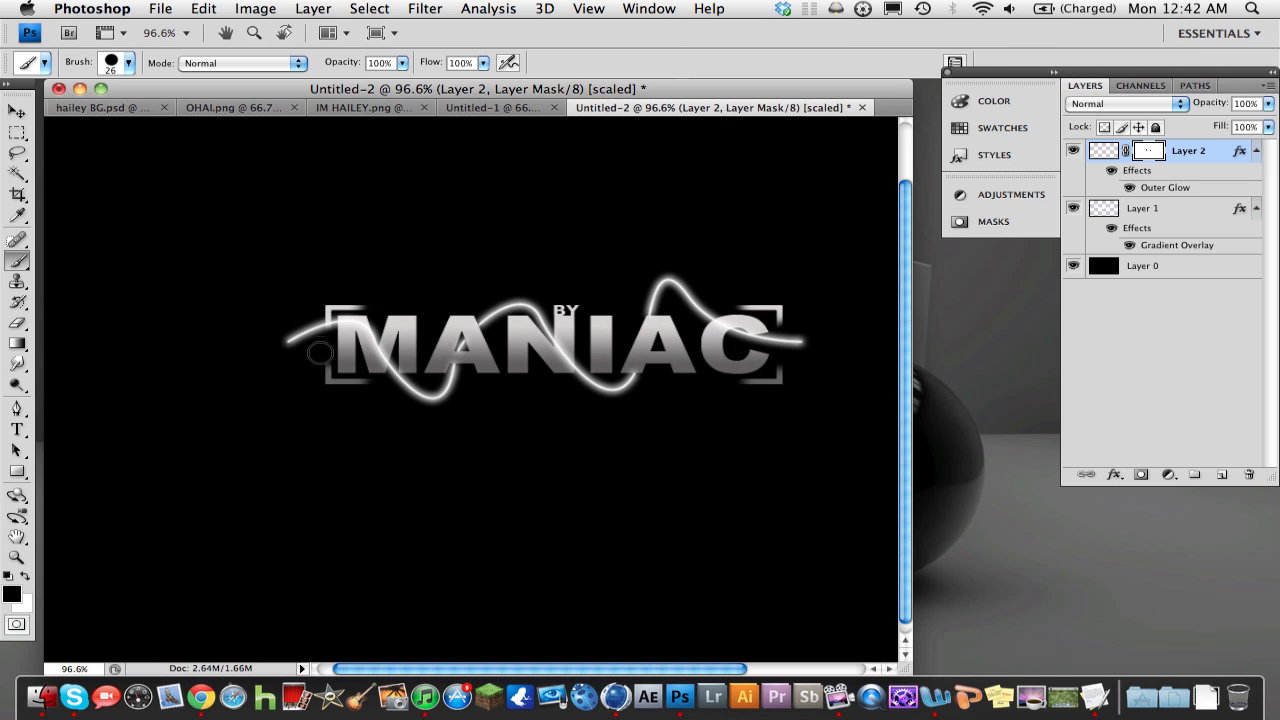
{"action": "left_click", "coordinate": [17, 110]}
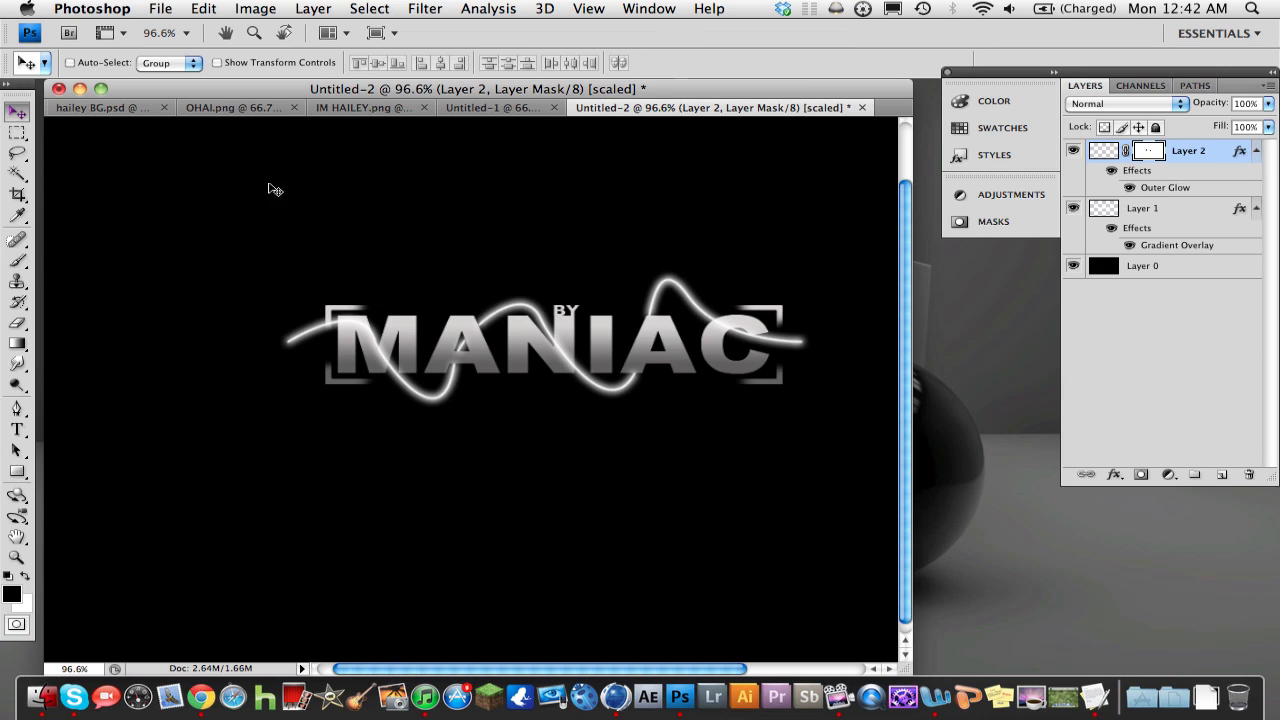
{"action": "left_click_drag", "start_coordinate": [584, 360], "coordinate": [498, 379]}
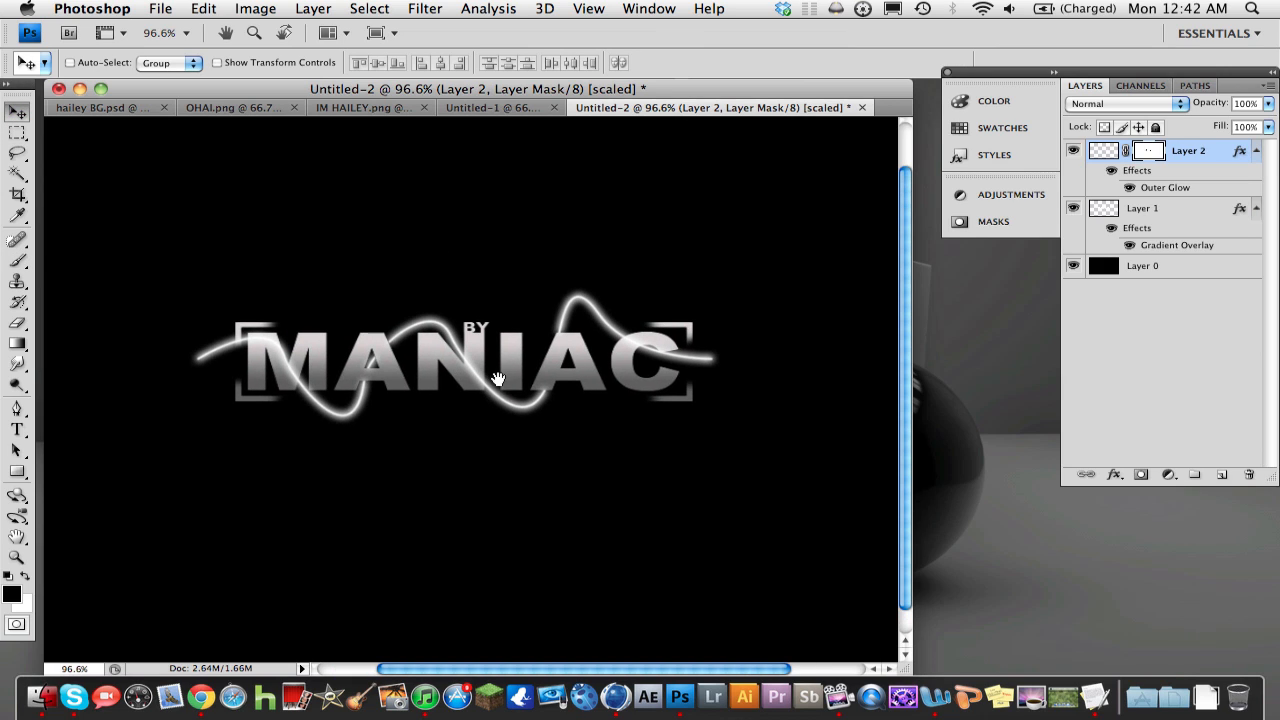